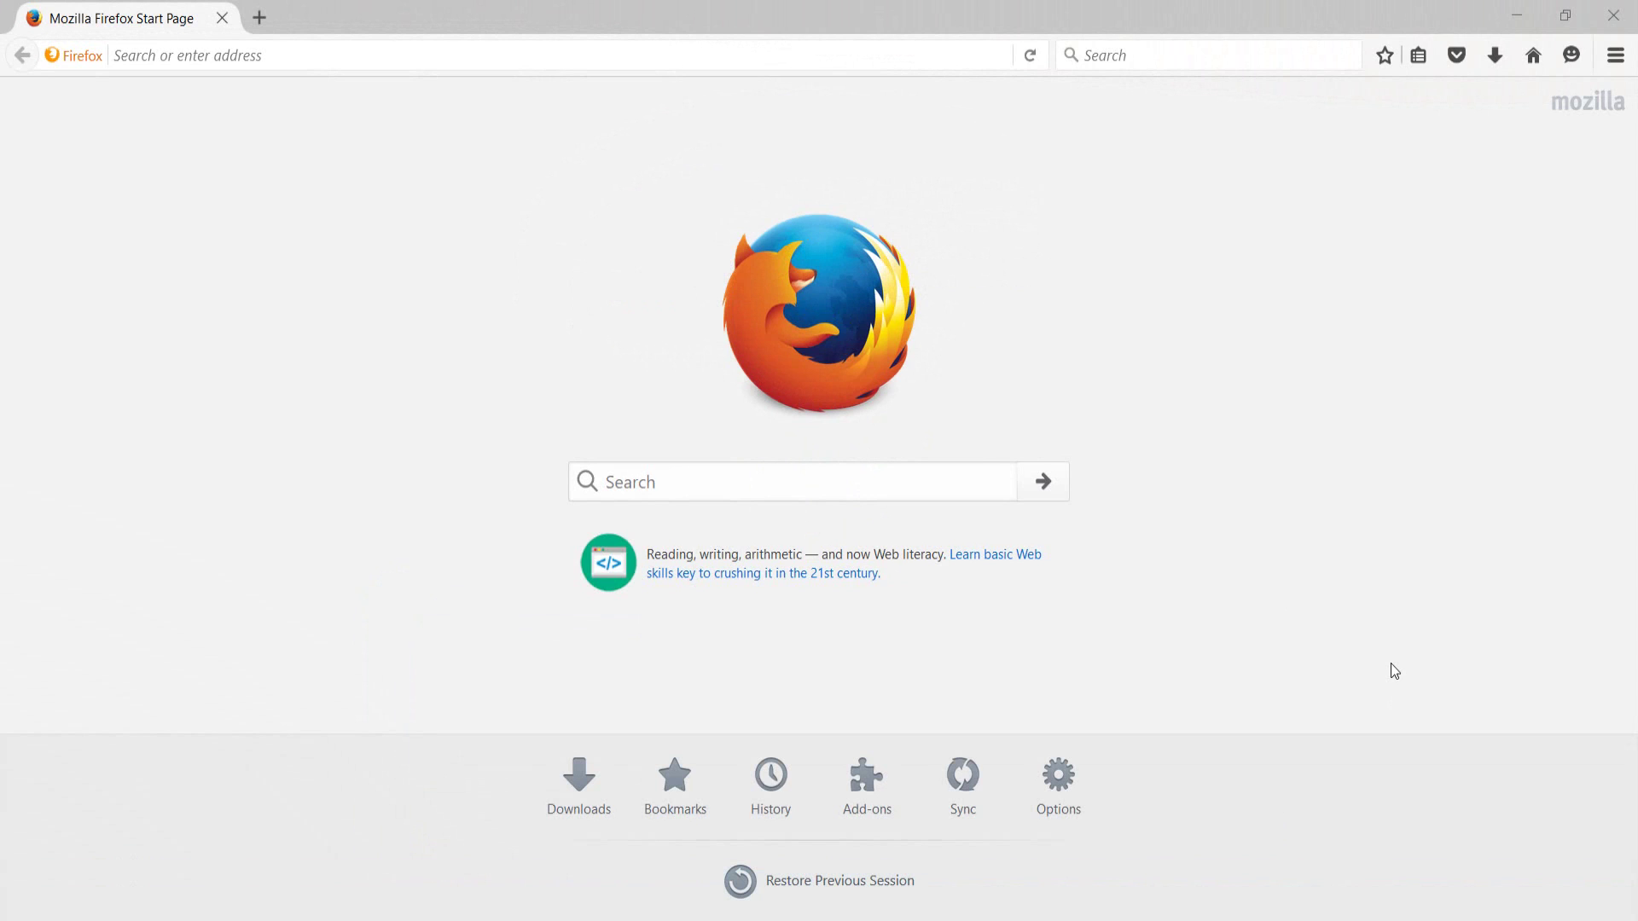
# Search Google for 'xero api' and open the Xero Core Accounting API Getting Started Guide.
pyautogui.click(938, 493)
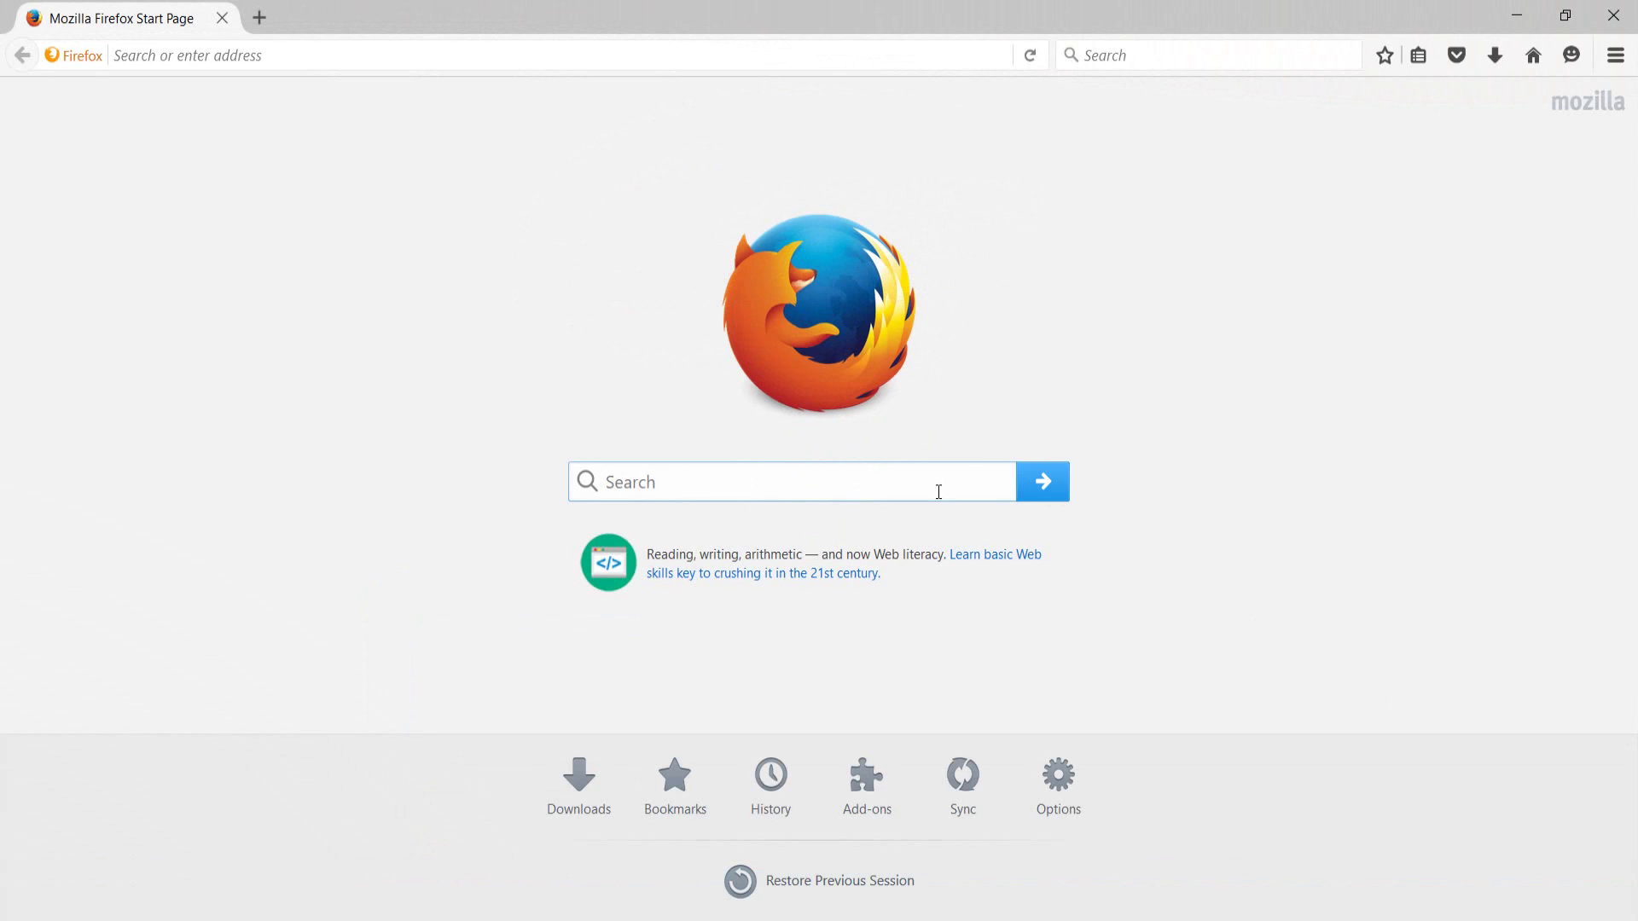
pyautogui.write('xero api')
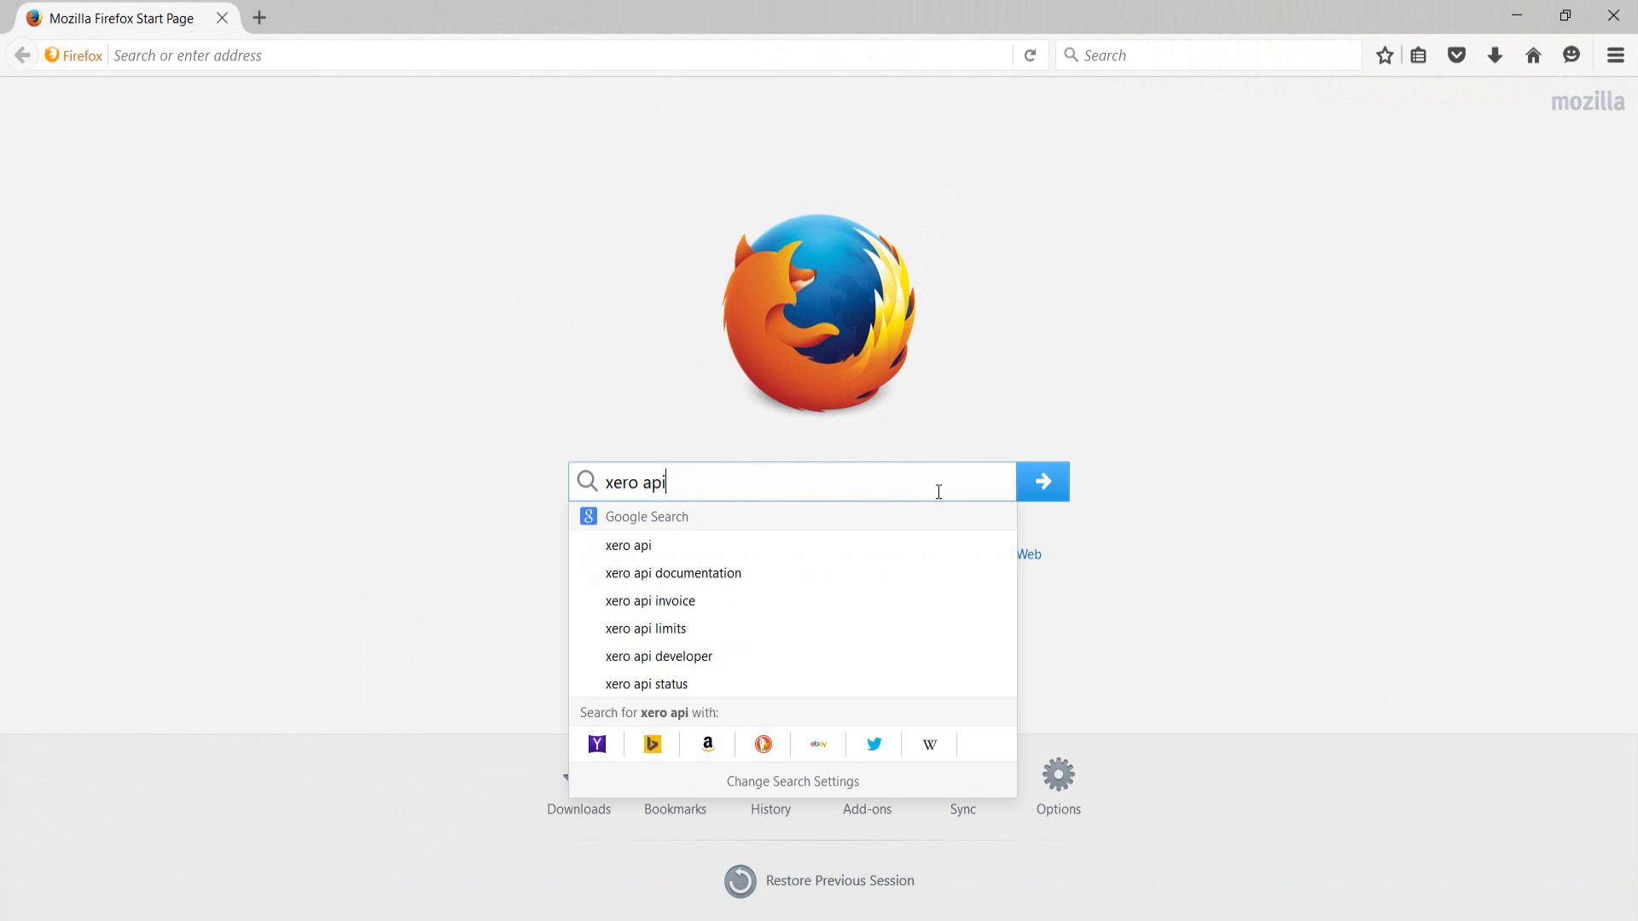
pyautogui.press('Return')
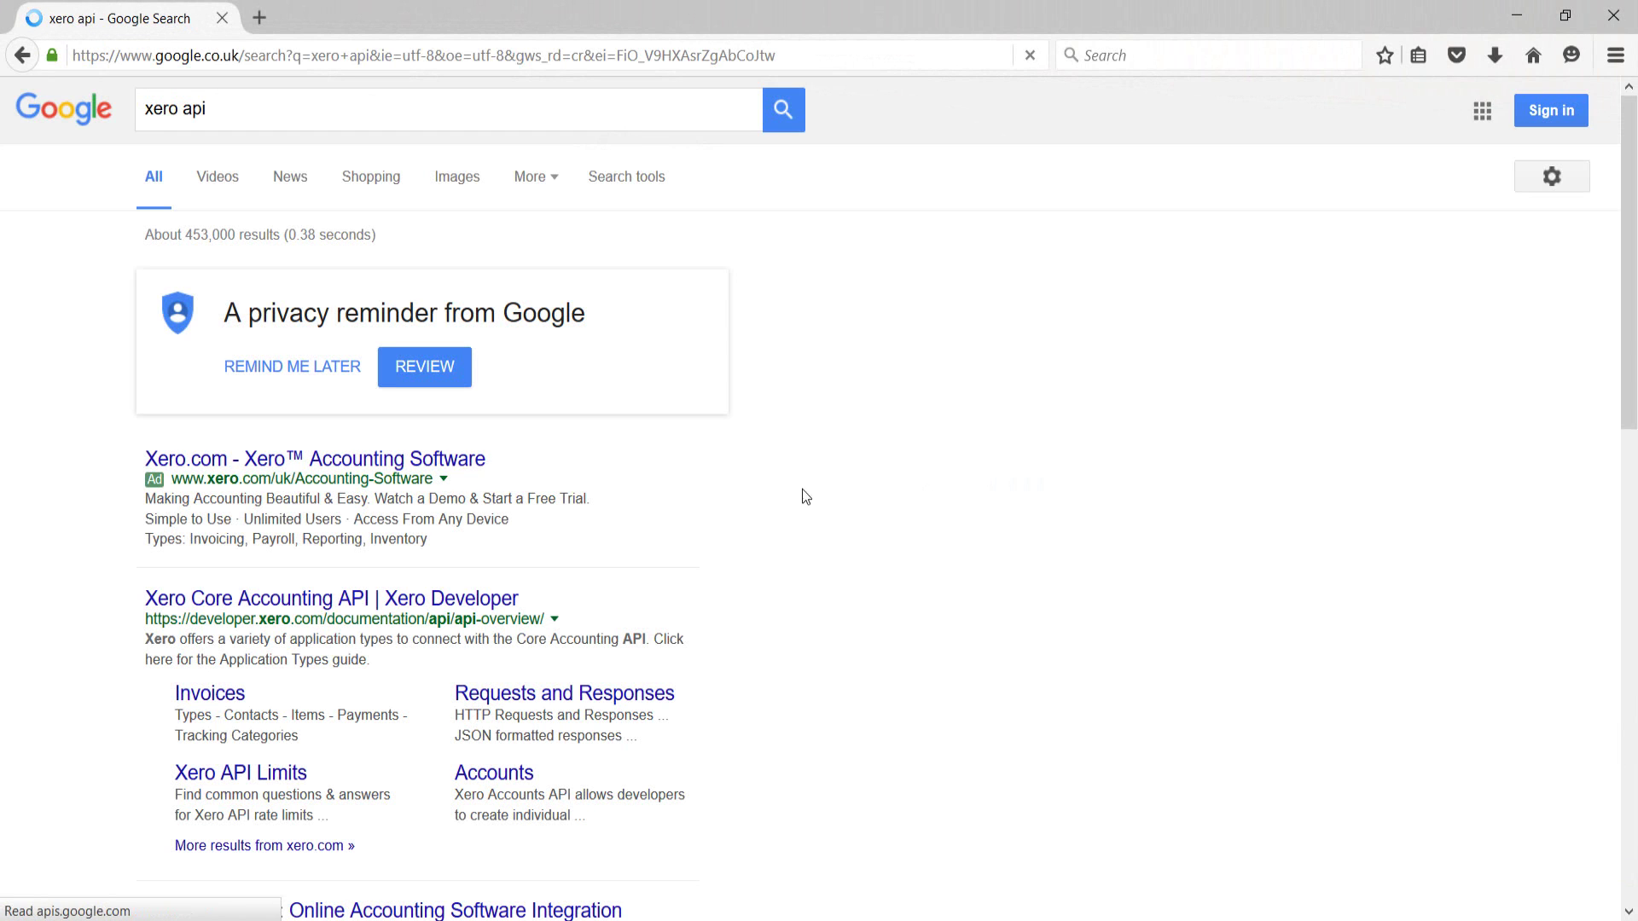
pyautogui.click(319, 614)
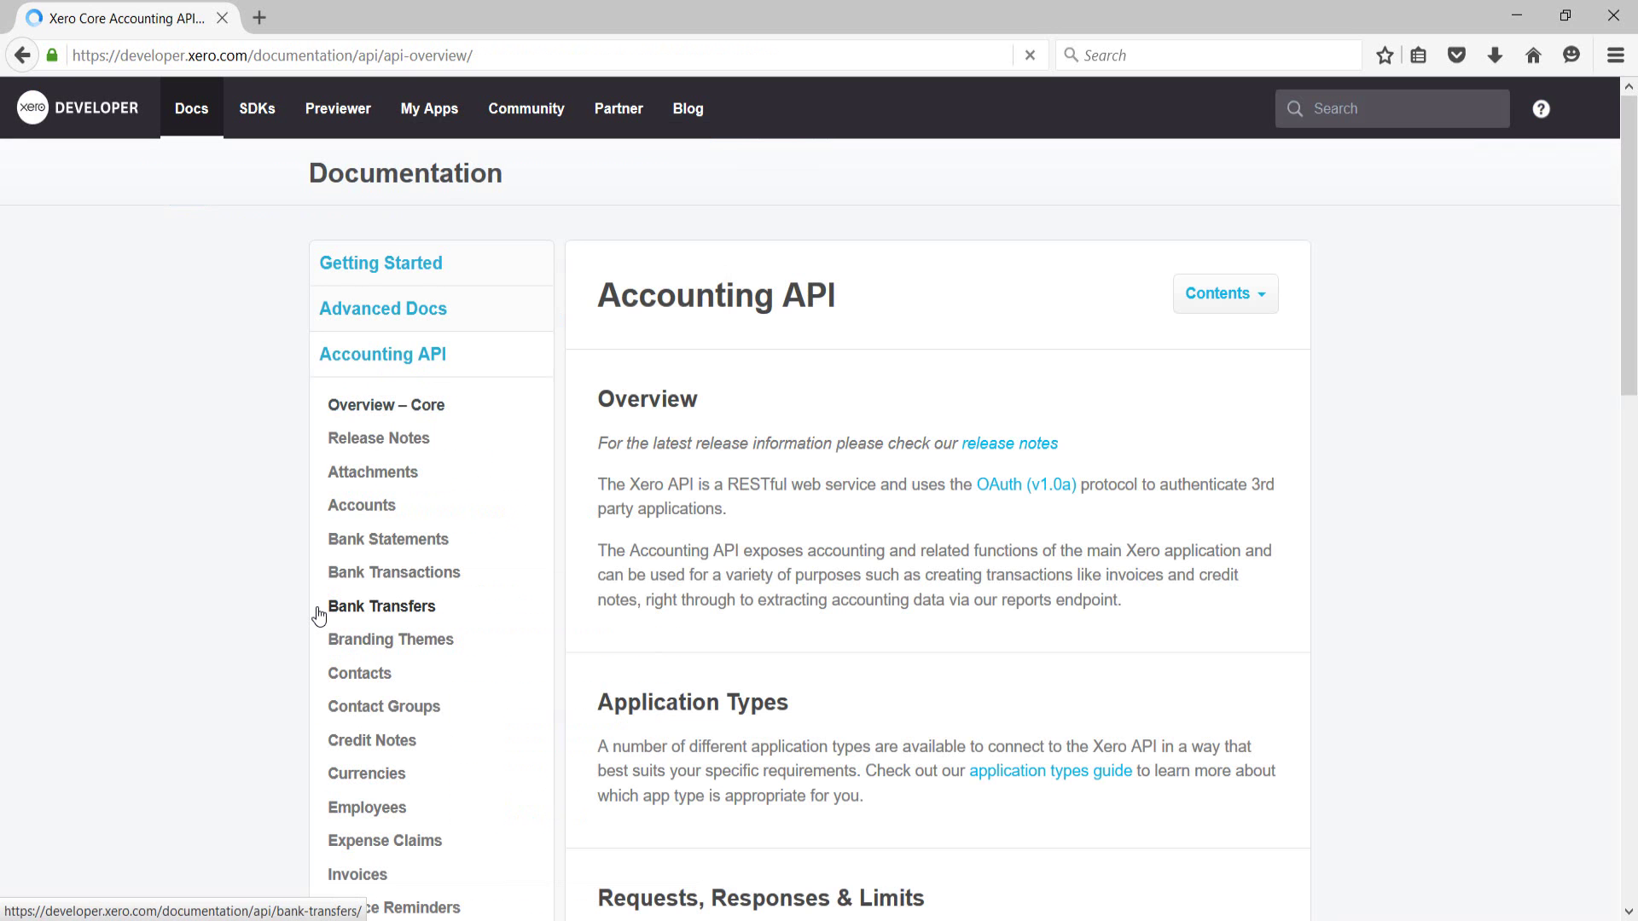
pyautogui.click(414, 266)
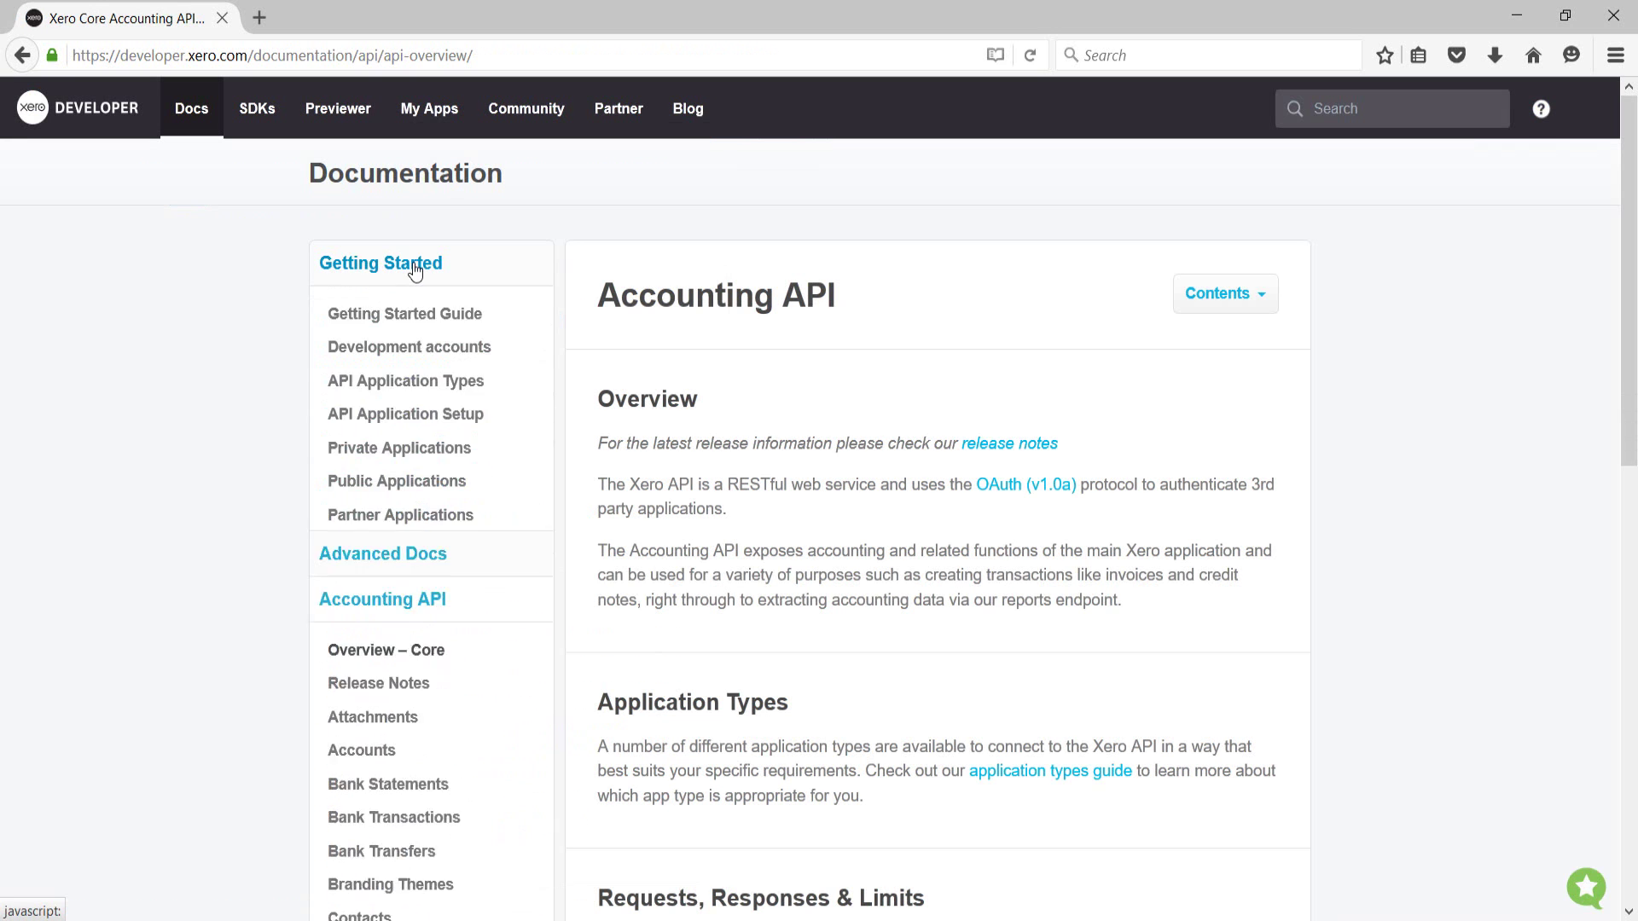
pyautogui.click(416, 321)
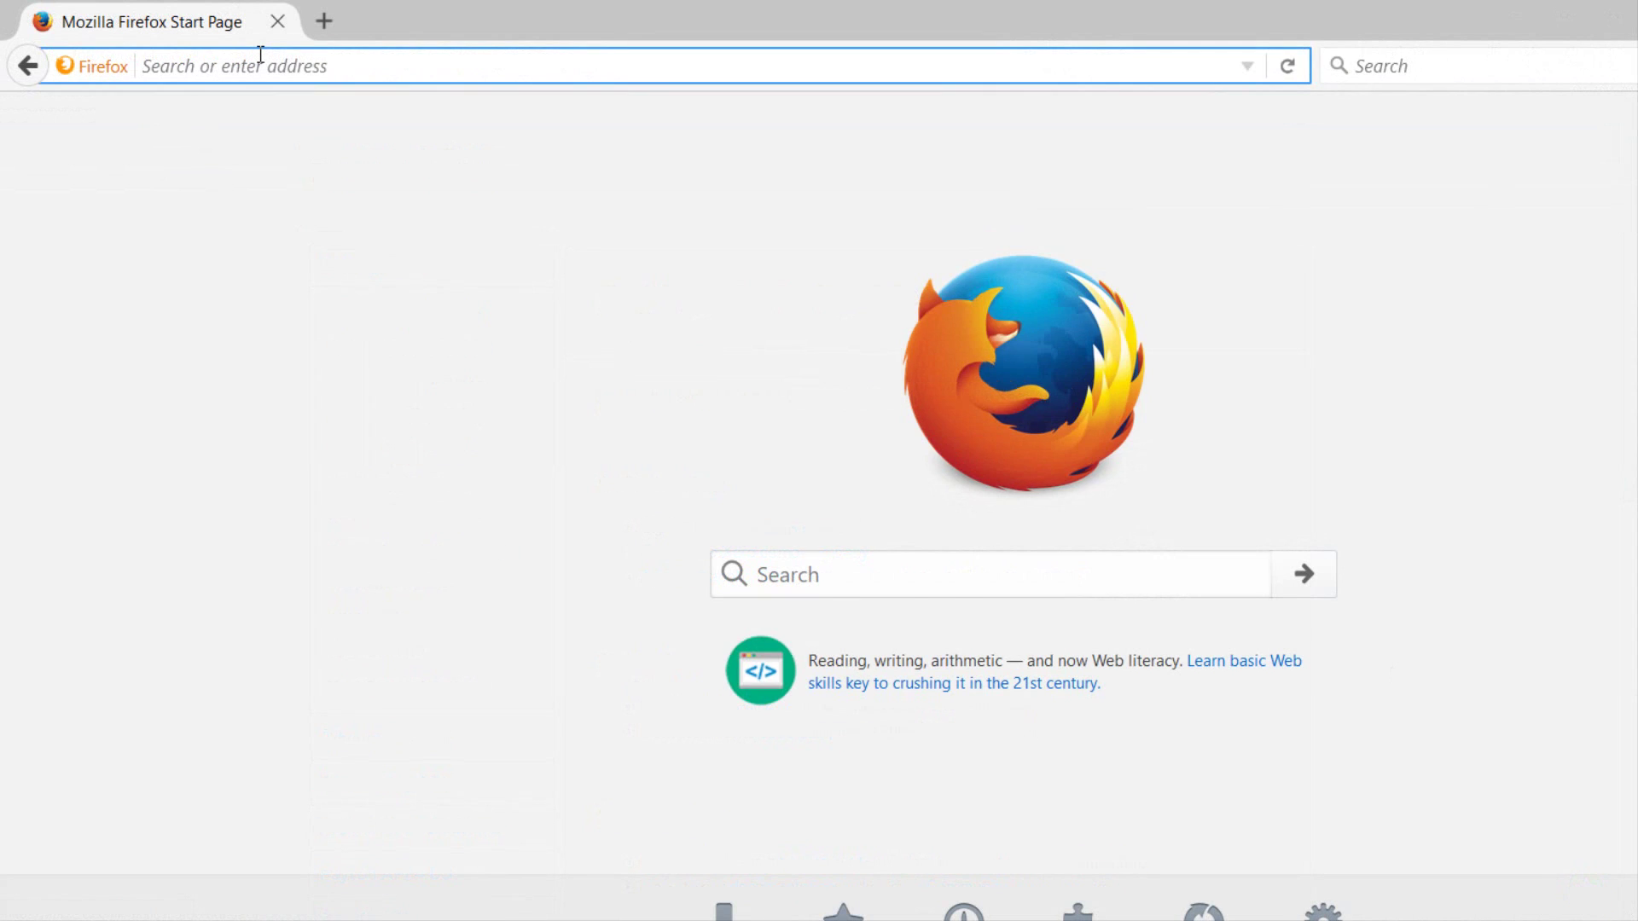
pyautogui.write('www.12dsy')
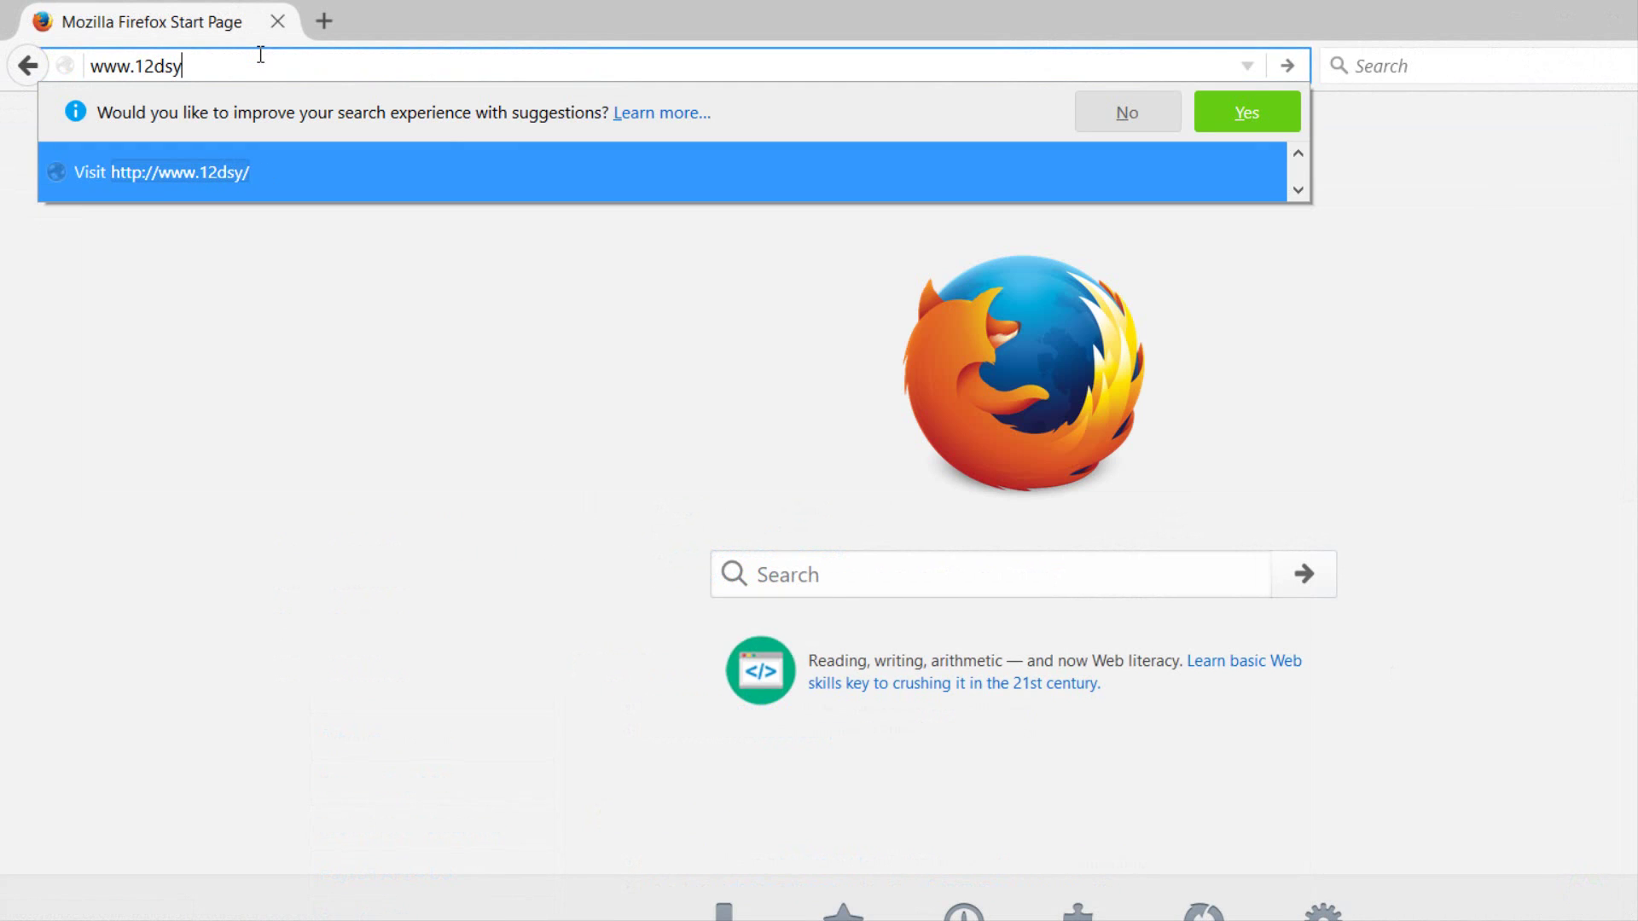
pyautogui.write('nergy.com/downlo')
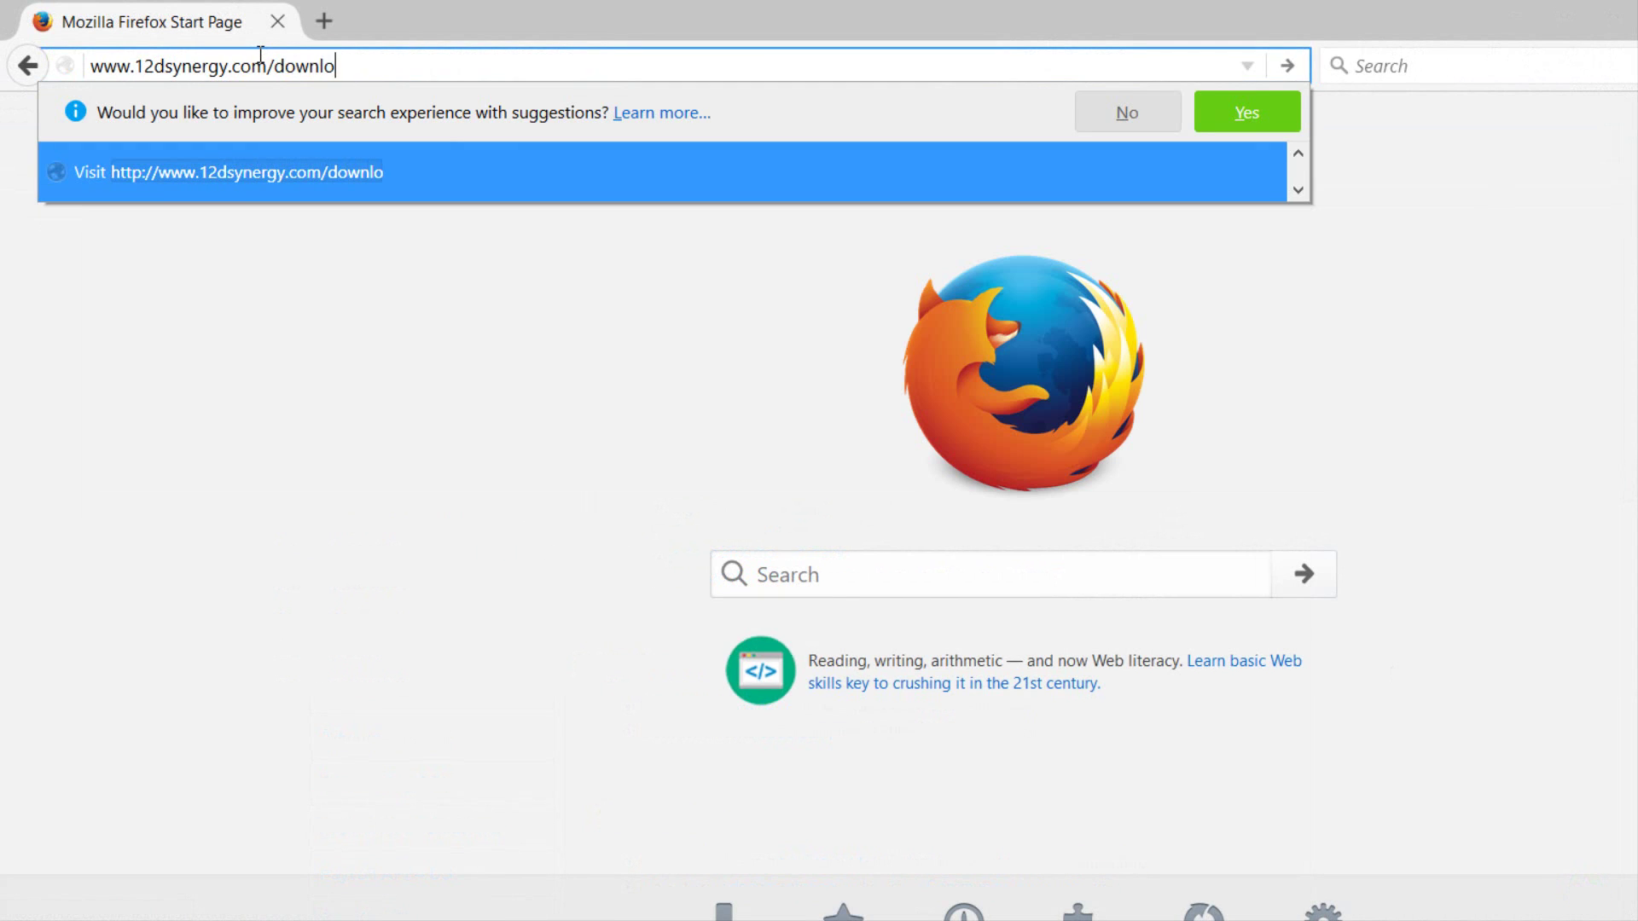
pyautogui.write('ads/connectors')
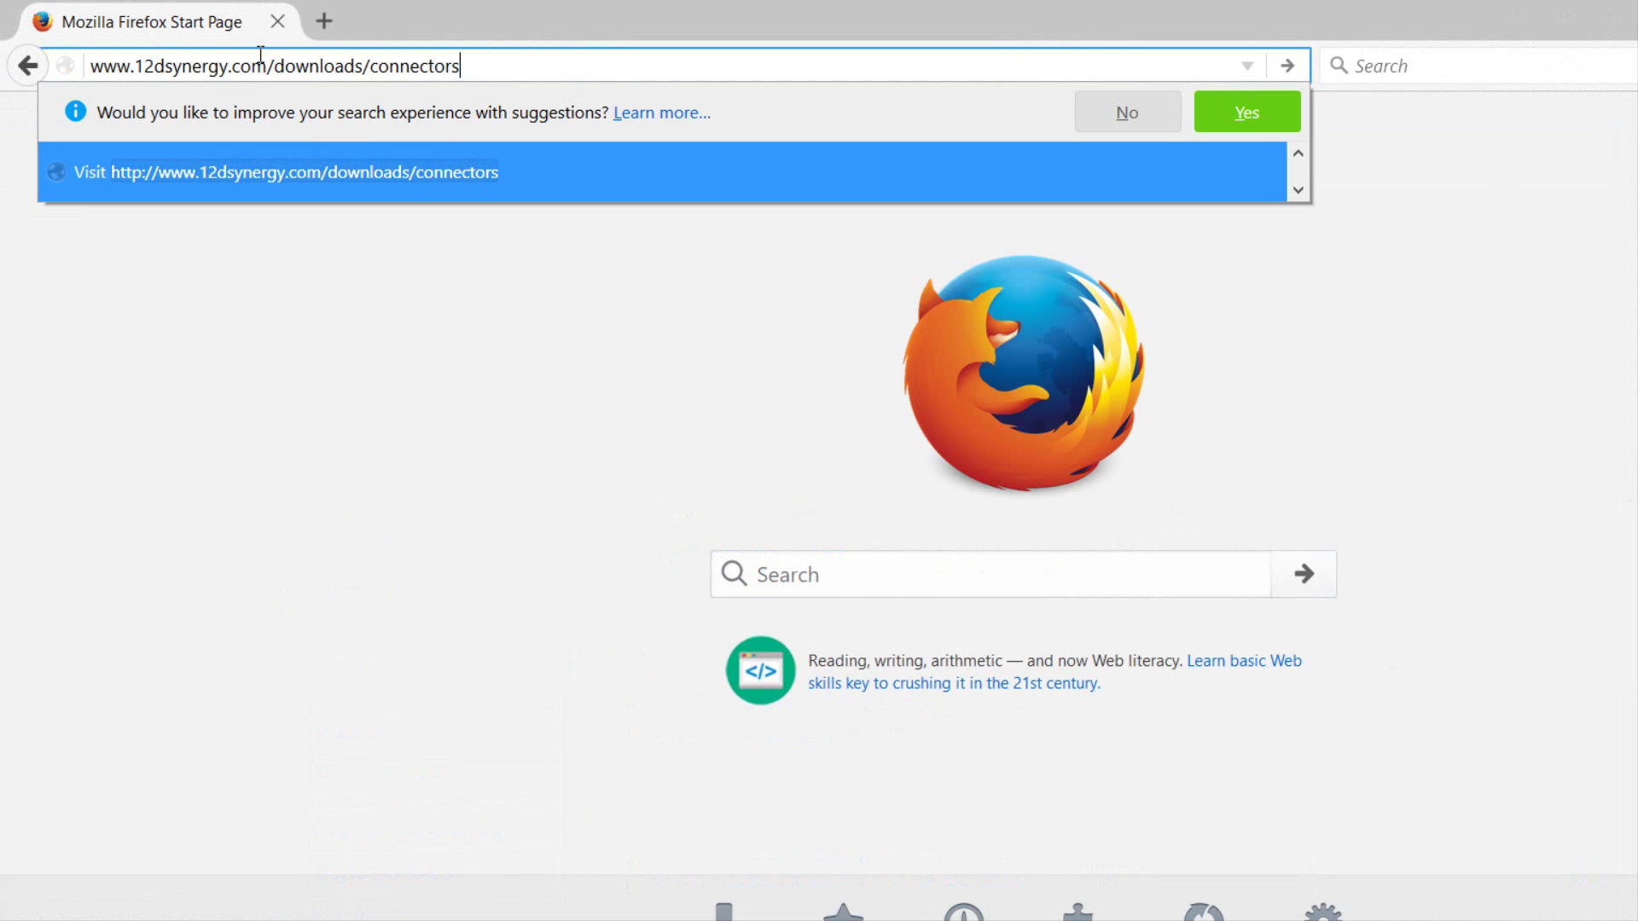
pyautogui.press('Return')
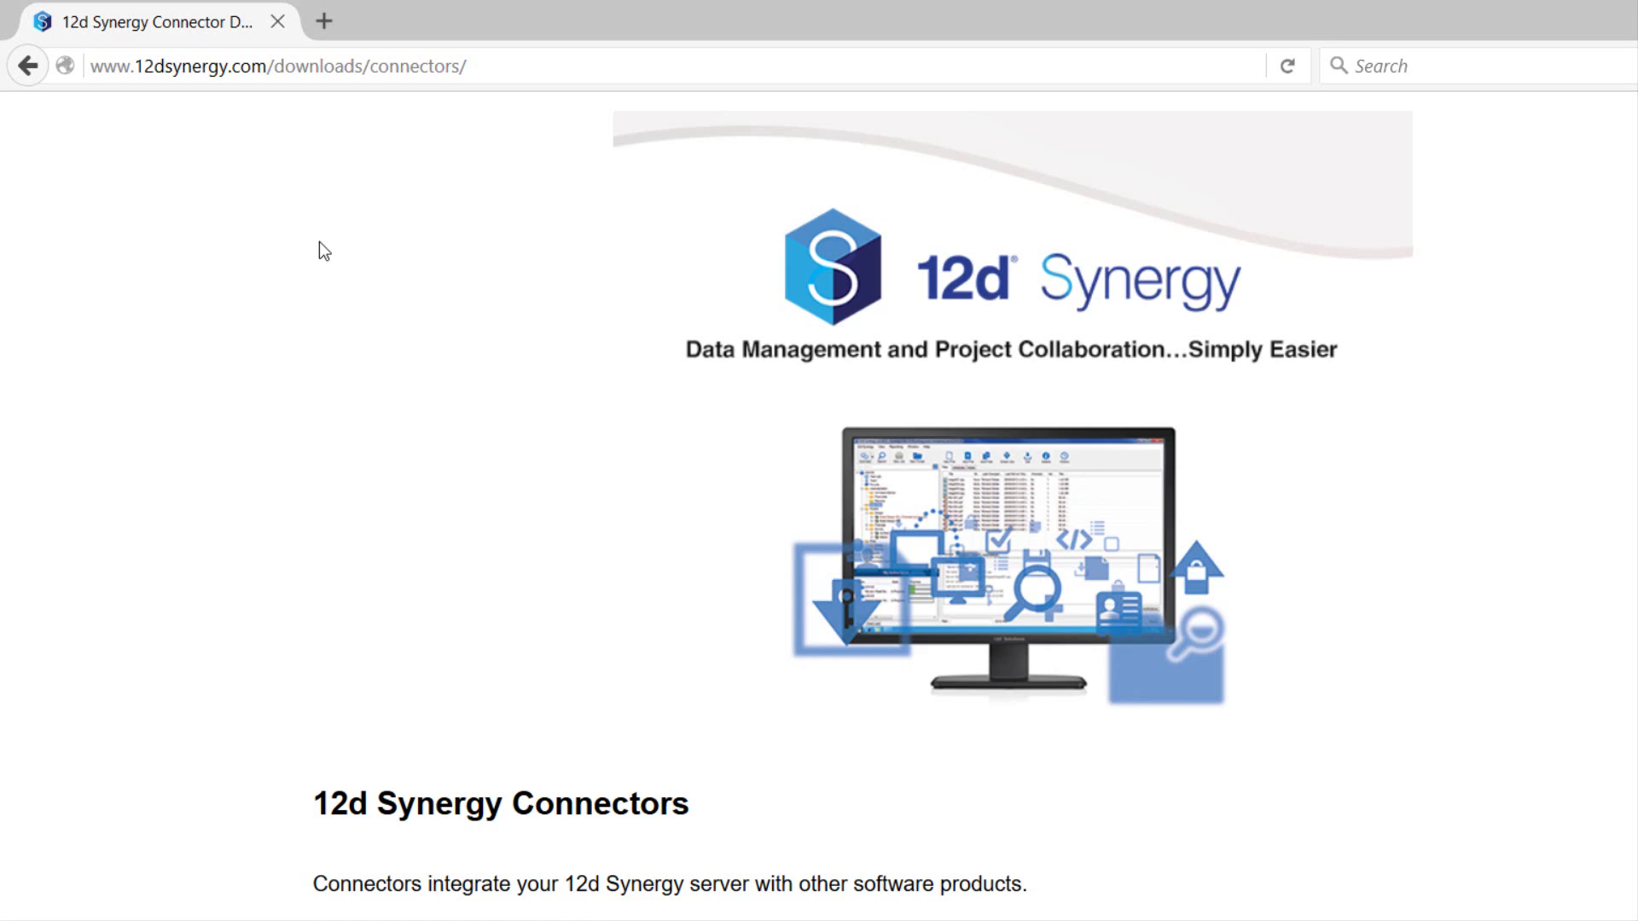
pyautogui.scroll(-7, 347, 260)
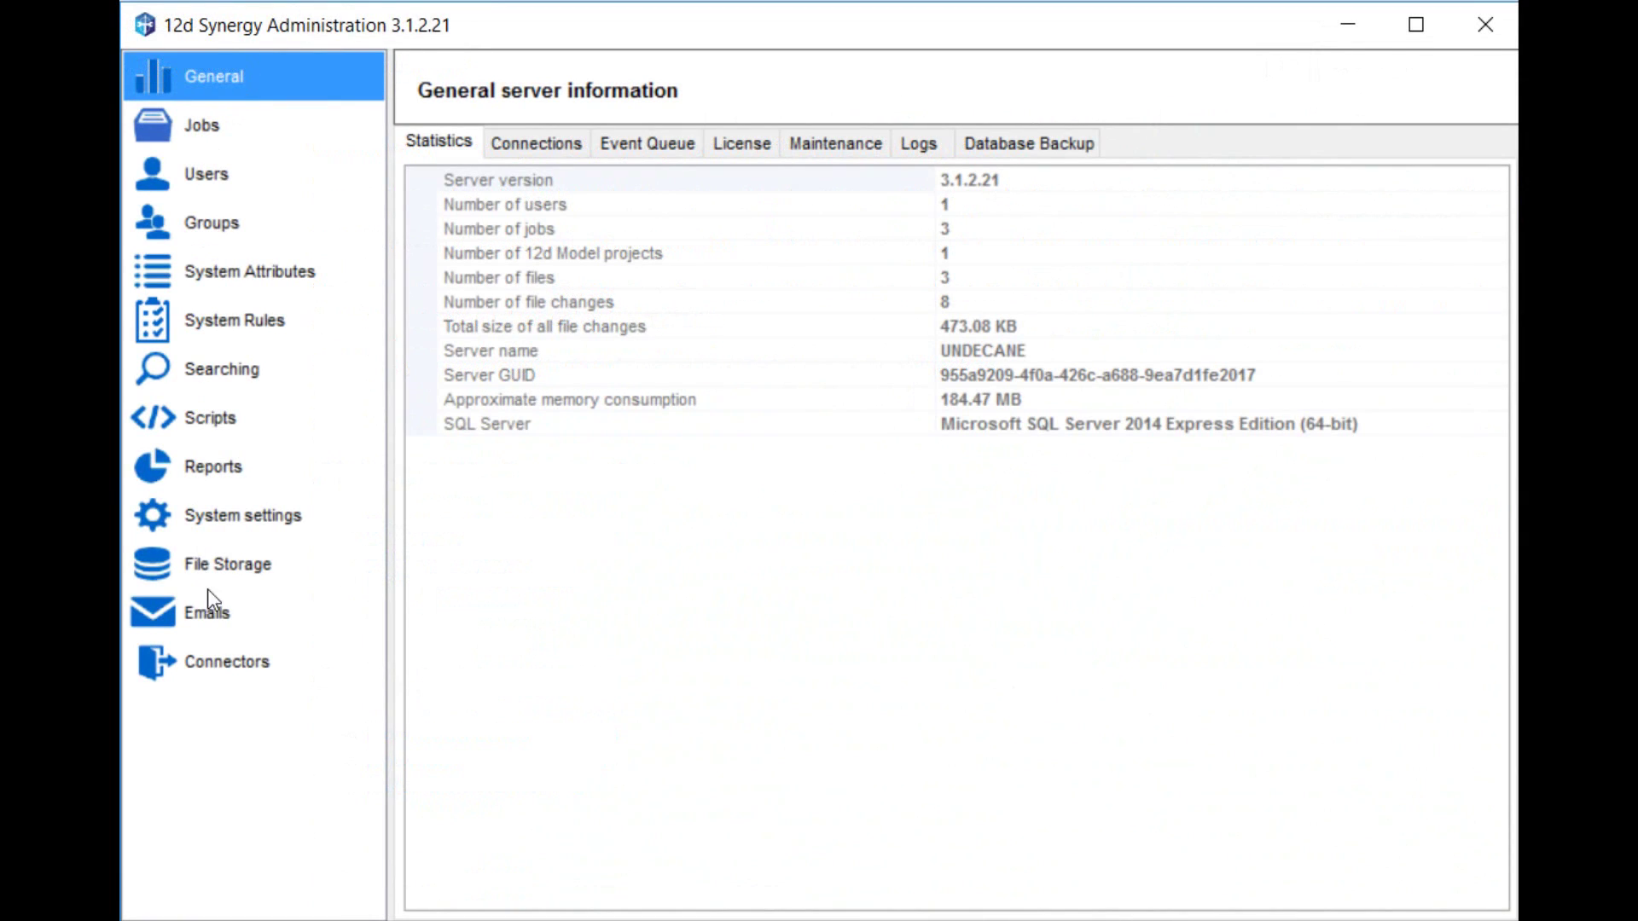
# Upload ConnectorWFM.dll via Install or Upgrade Connectors, allowing running connectors to stop, then close the window.
pyautogui.click(233, 663)
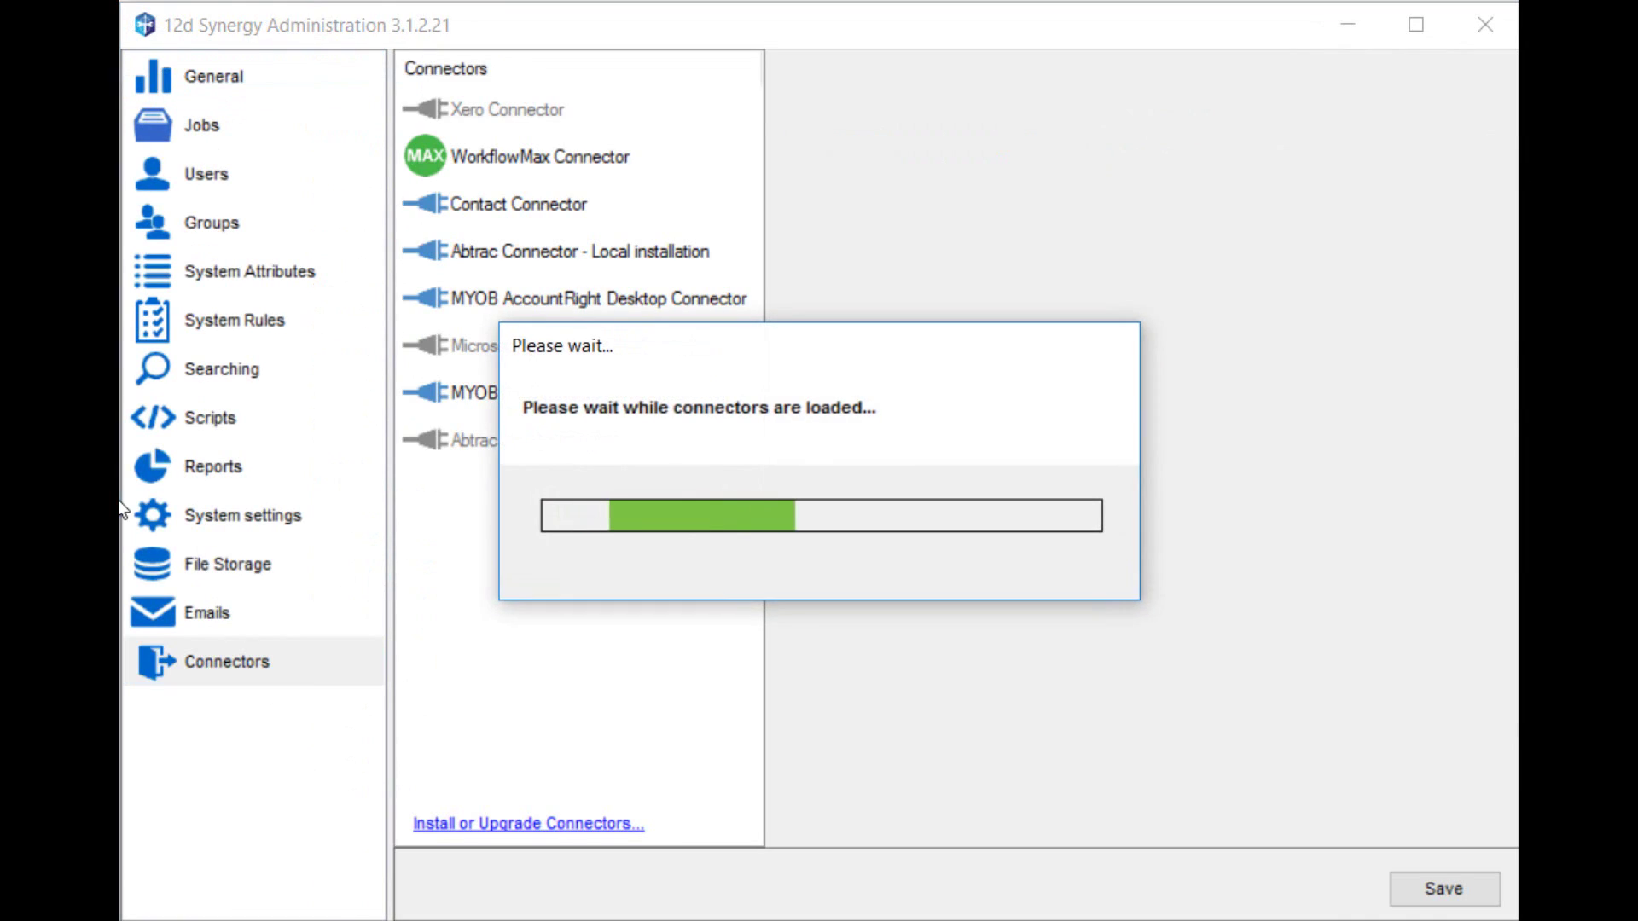
pyautogui.click(613, 826)
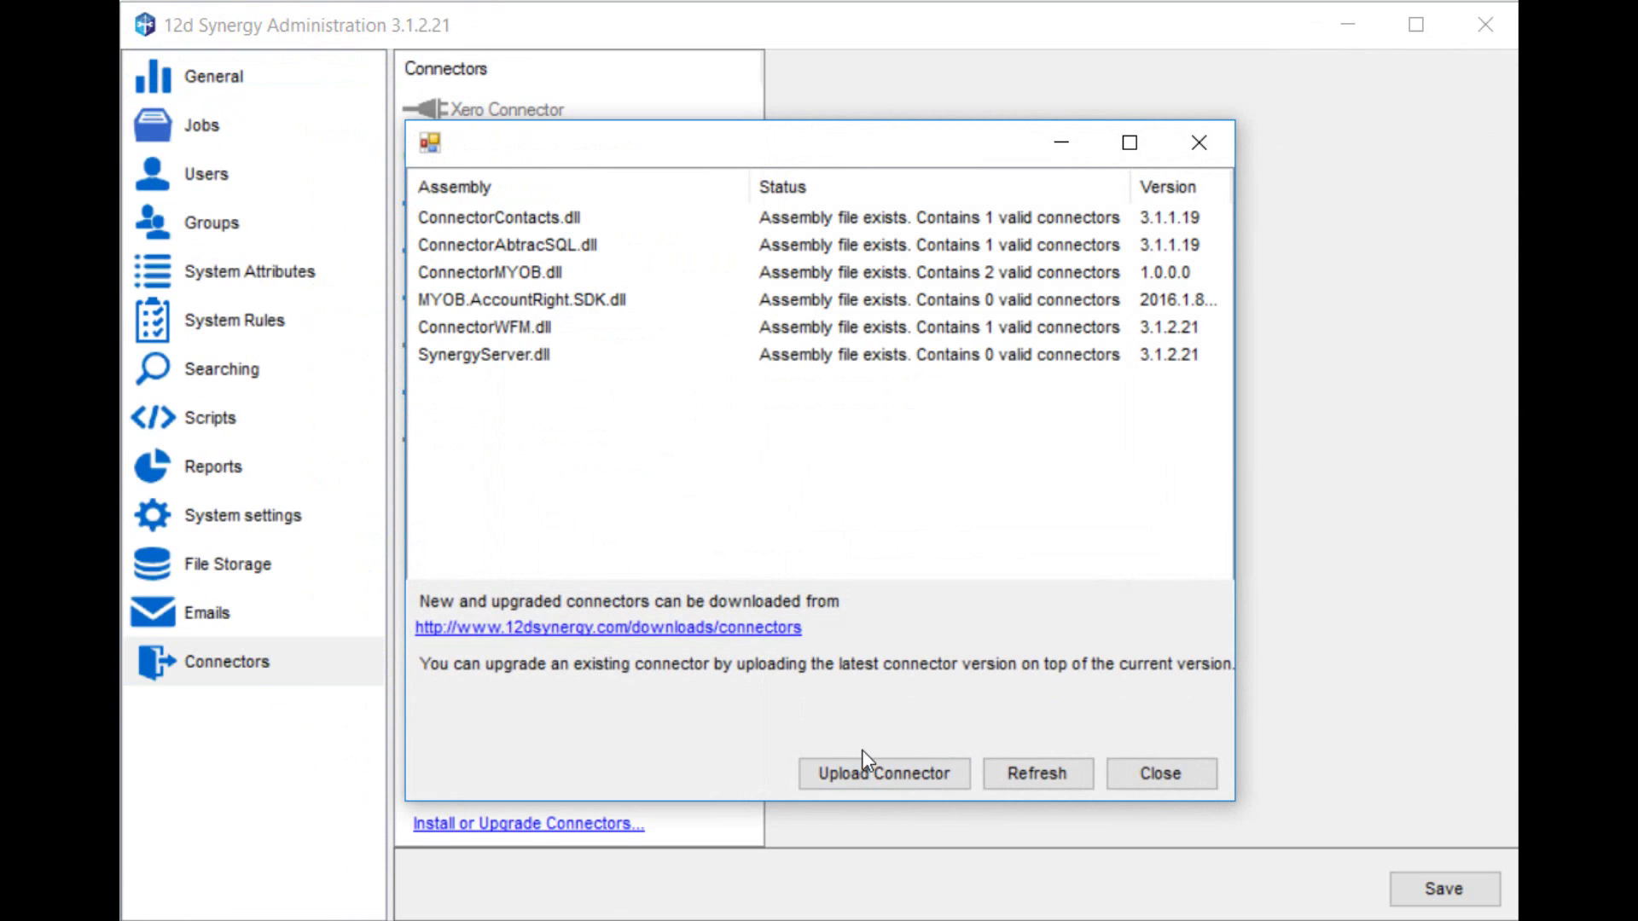
pyautogui.click(866, 772)
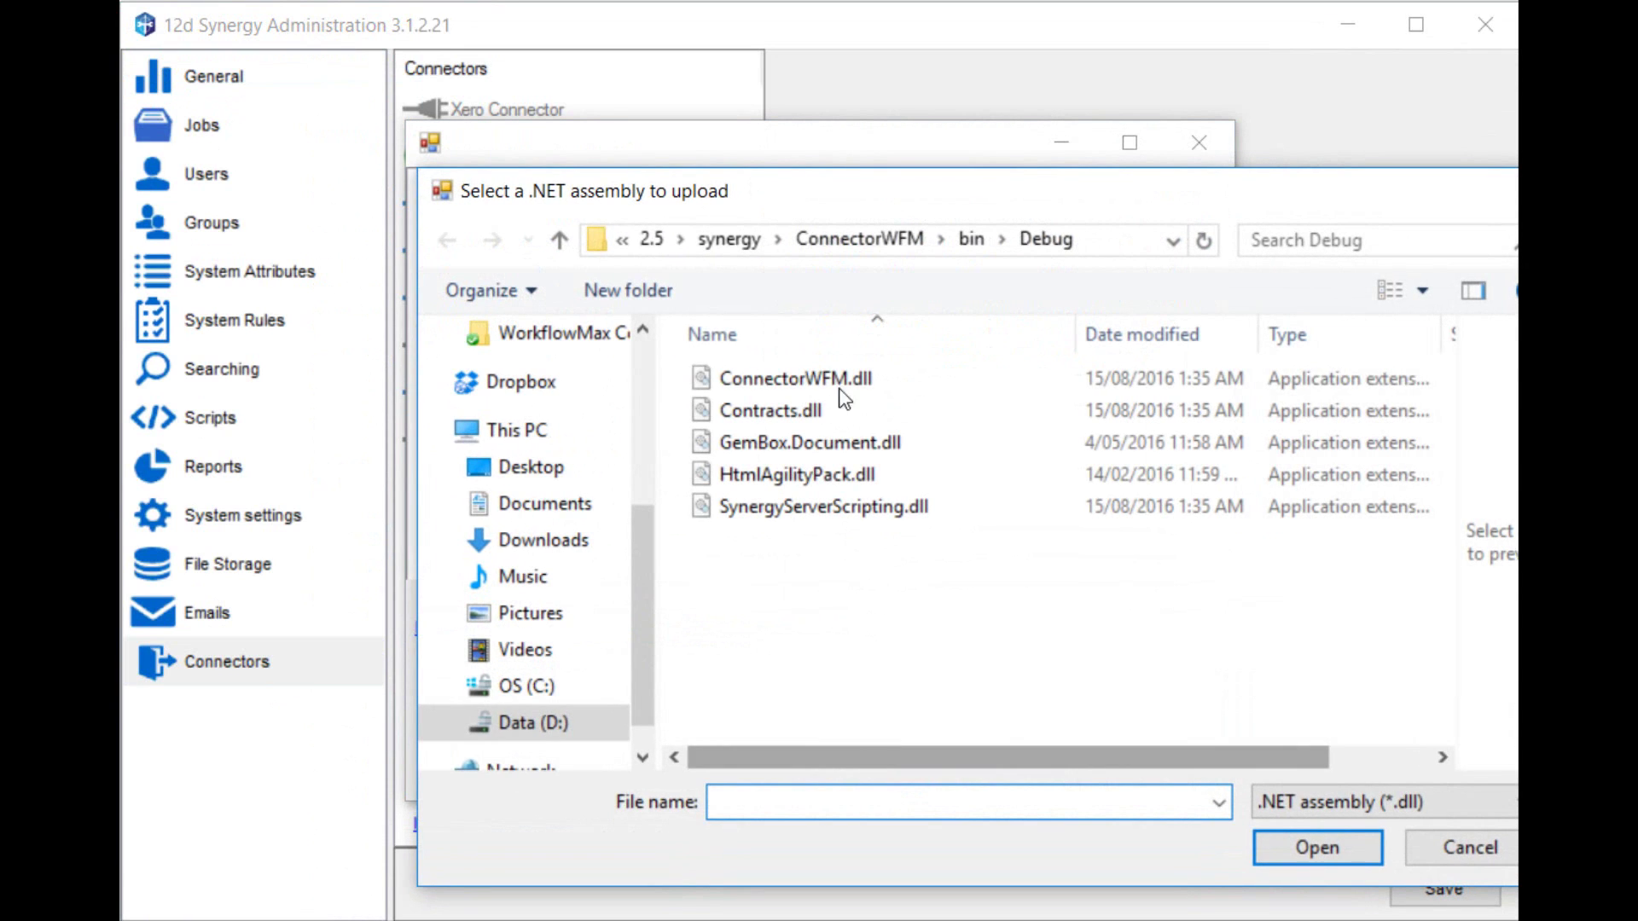
pyautogui.doubleClick(837, 378)
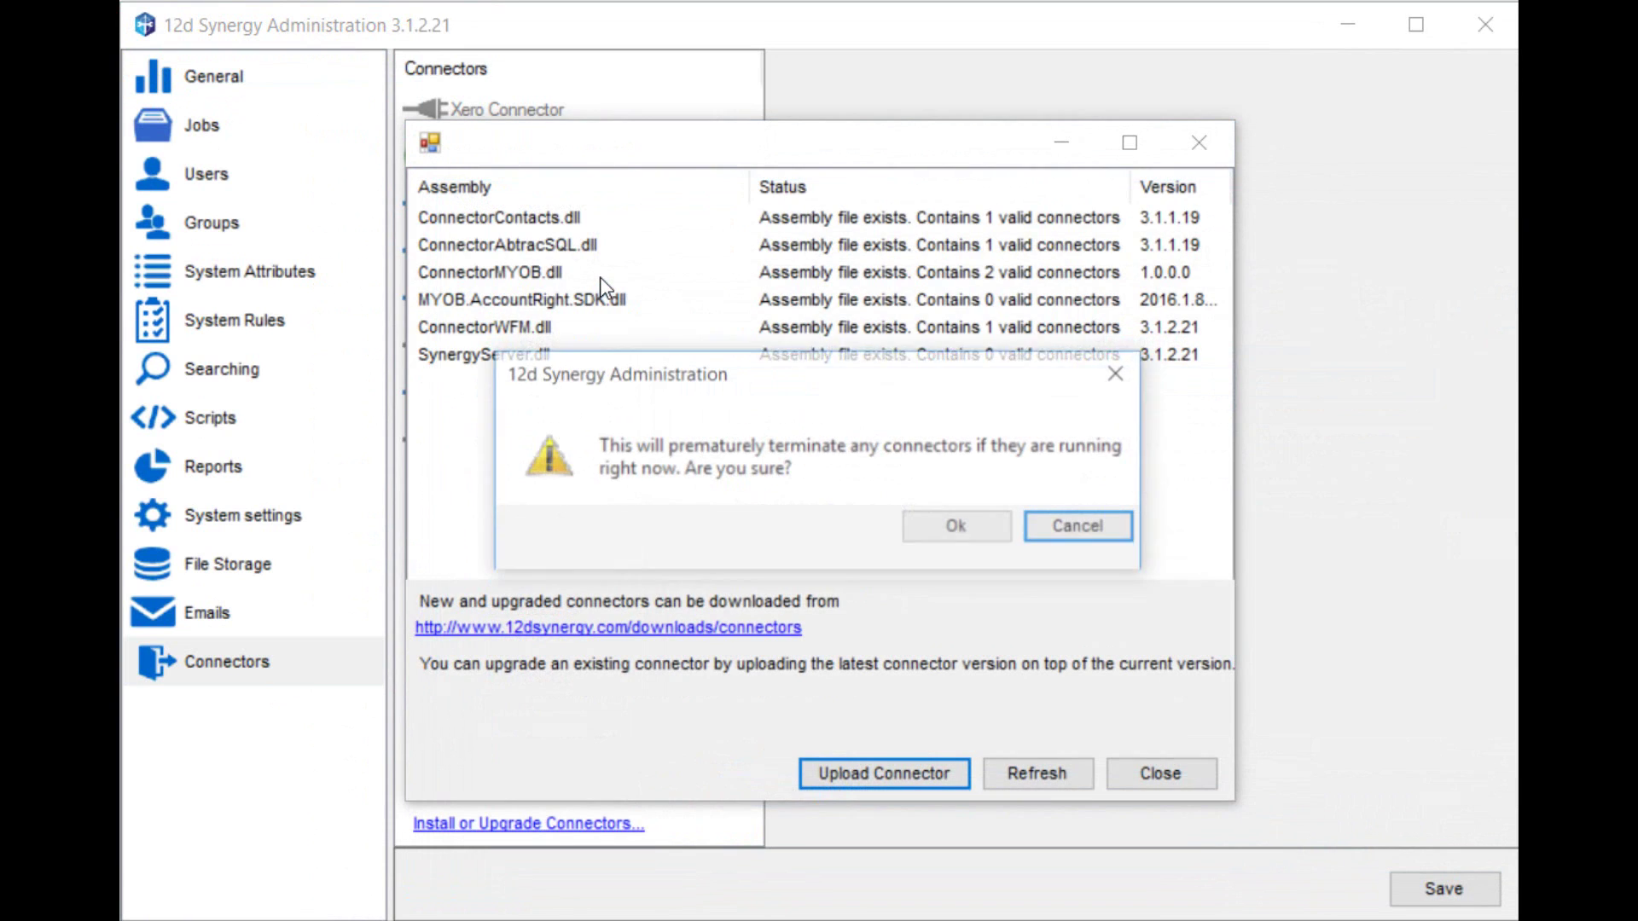
pyautogui.click(954, 538)
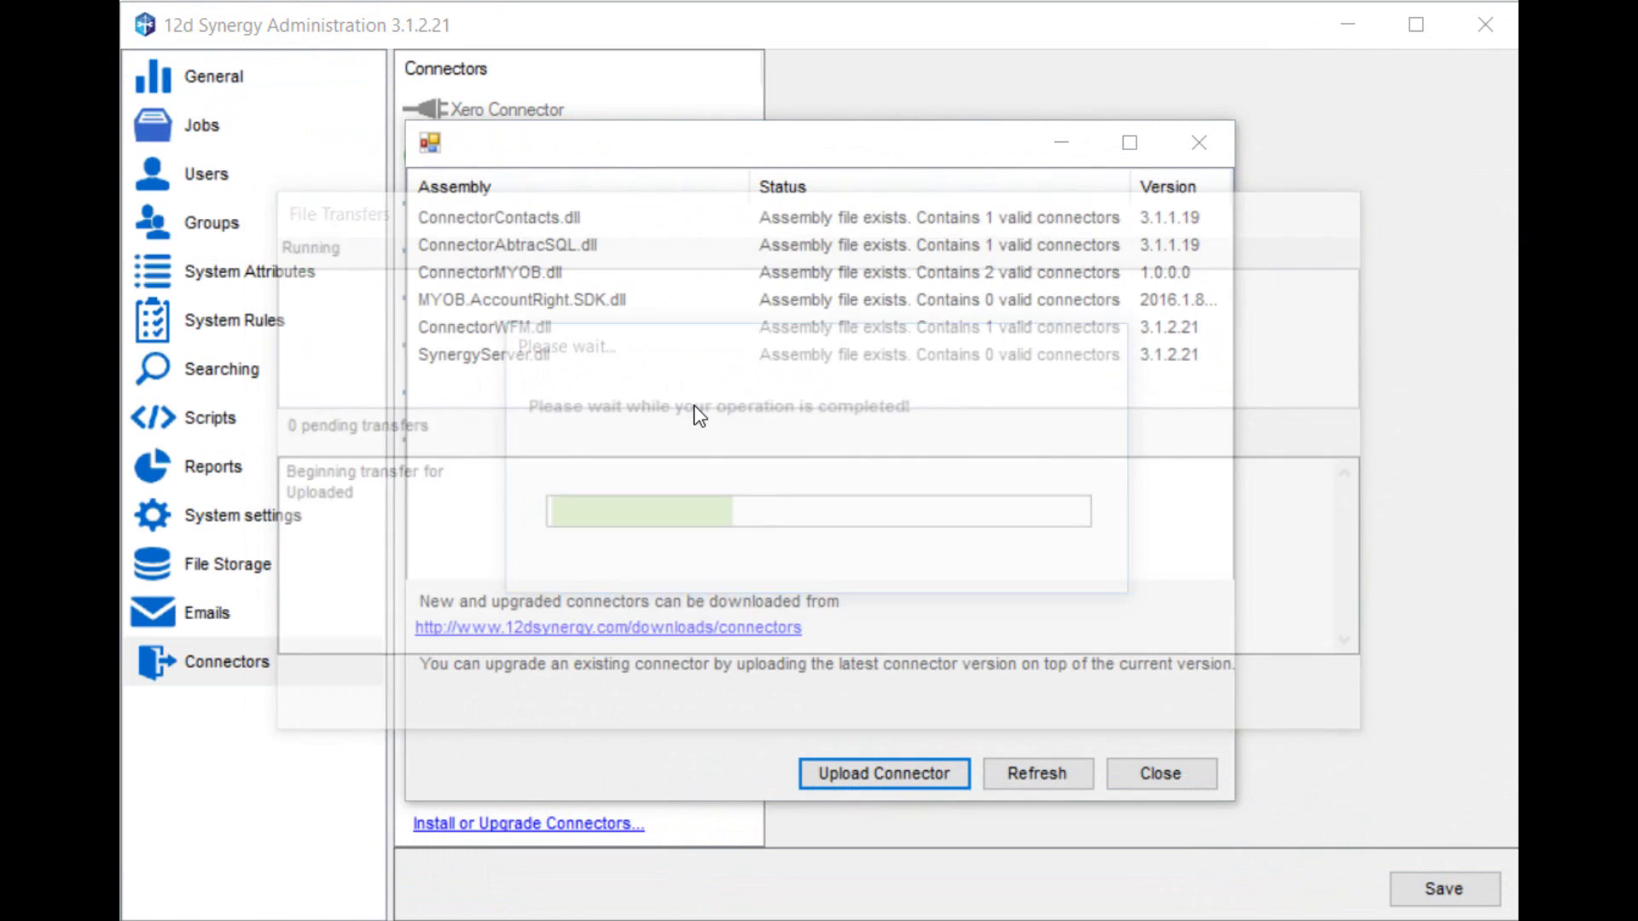
pyautogui.click(1160, 773)
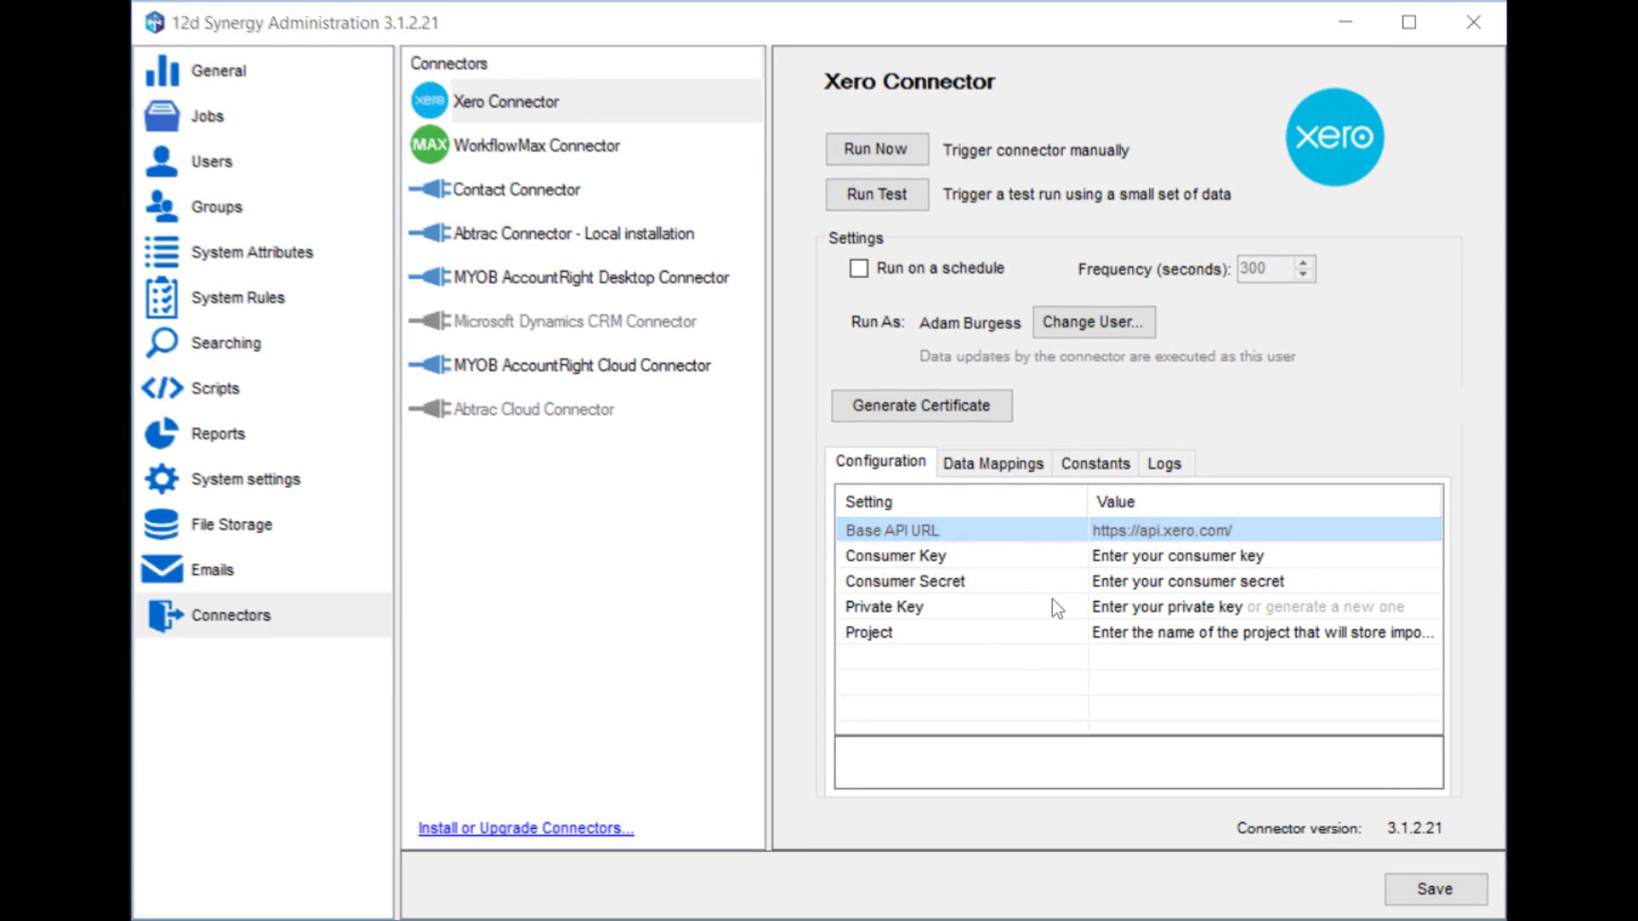
# Select the Xero Connector's Private Key setting and trigger Generate Certificate.
pyautogui.click(985, 609)
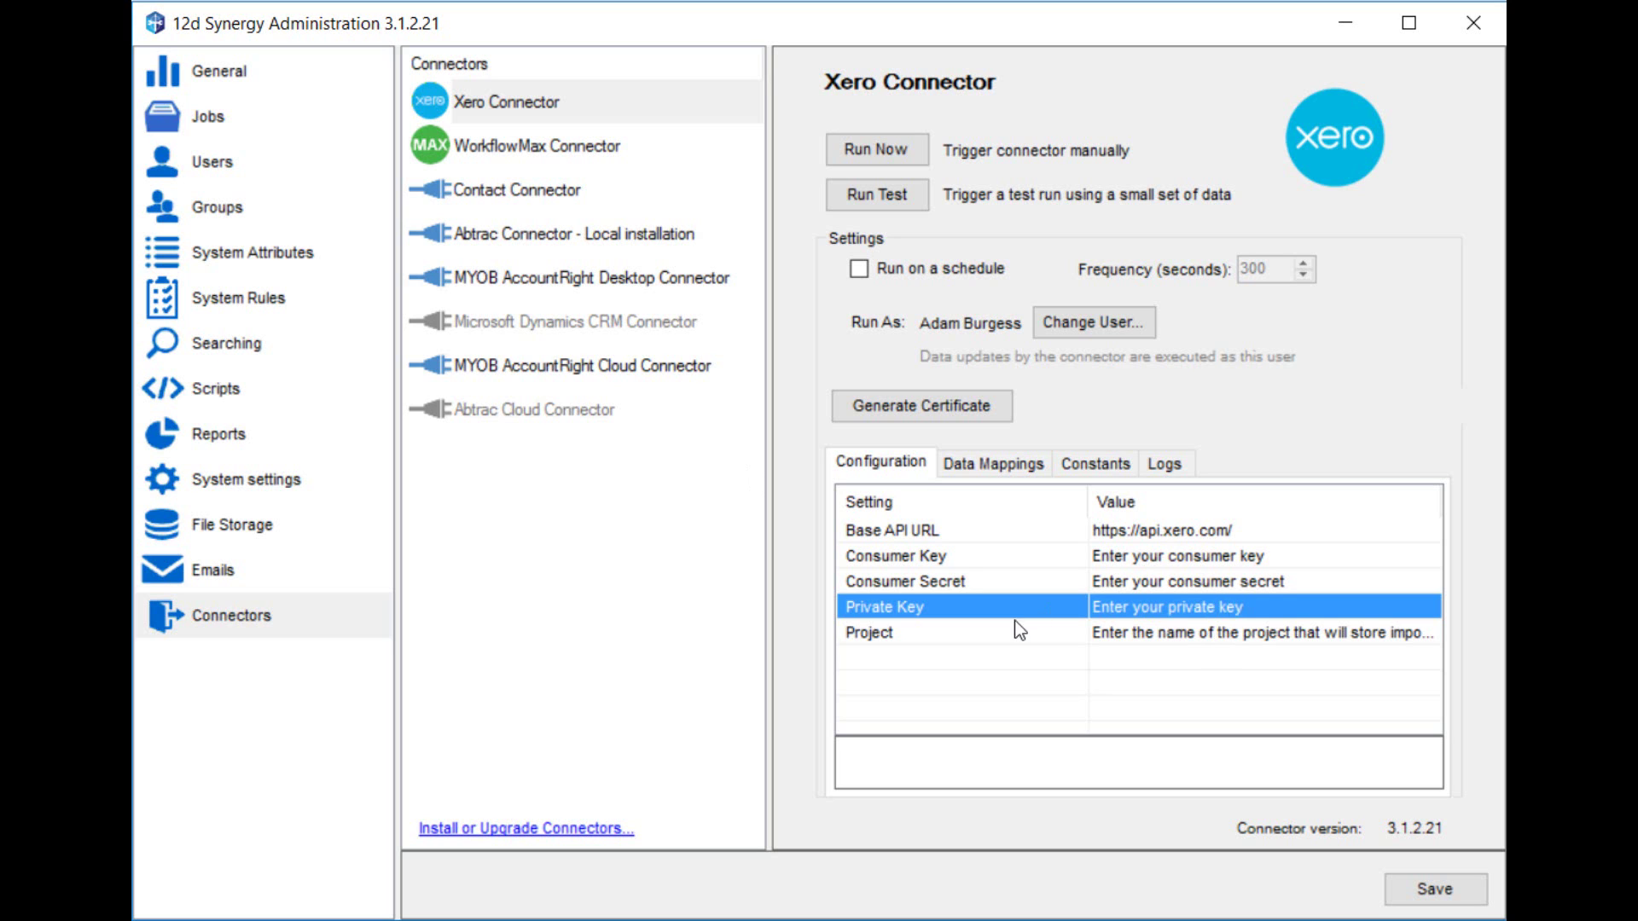
pyautogui.click(971, 412)
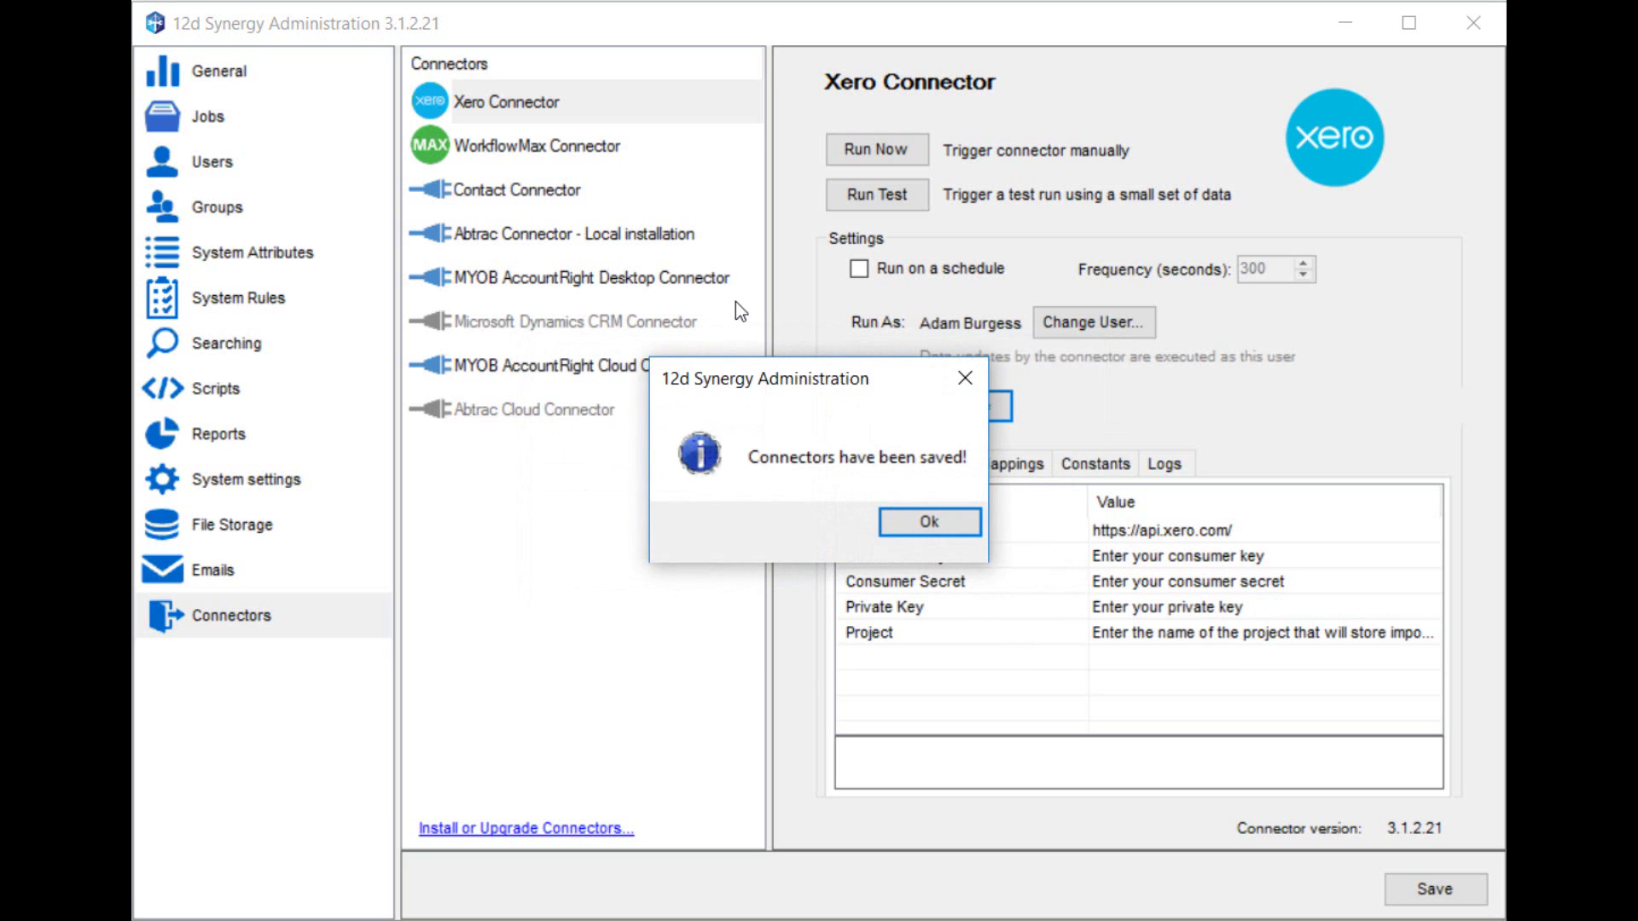
# Save the public key certificate over the existing Desktop xero-cert.cer and acknowledge the completion and saved messages.
pyautogui.click(967, 532)
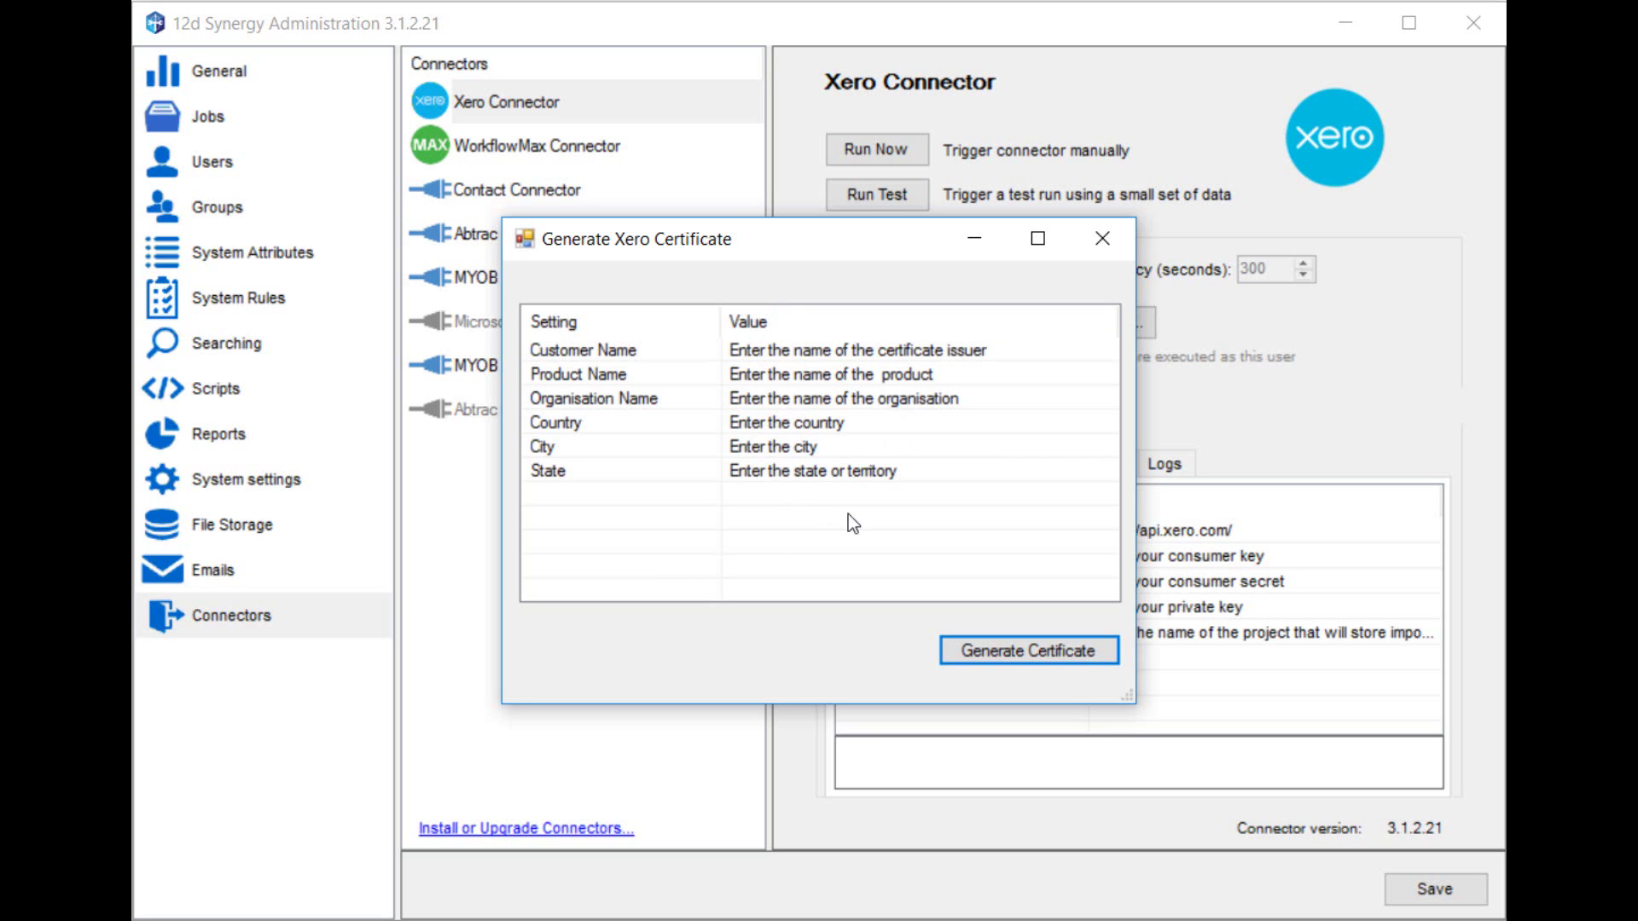
pyautogui.click(1013, 653)
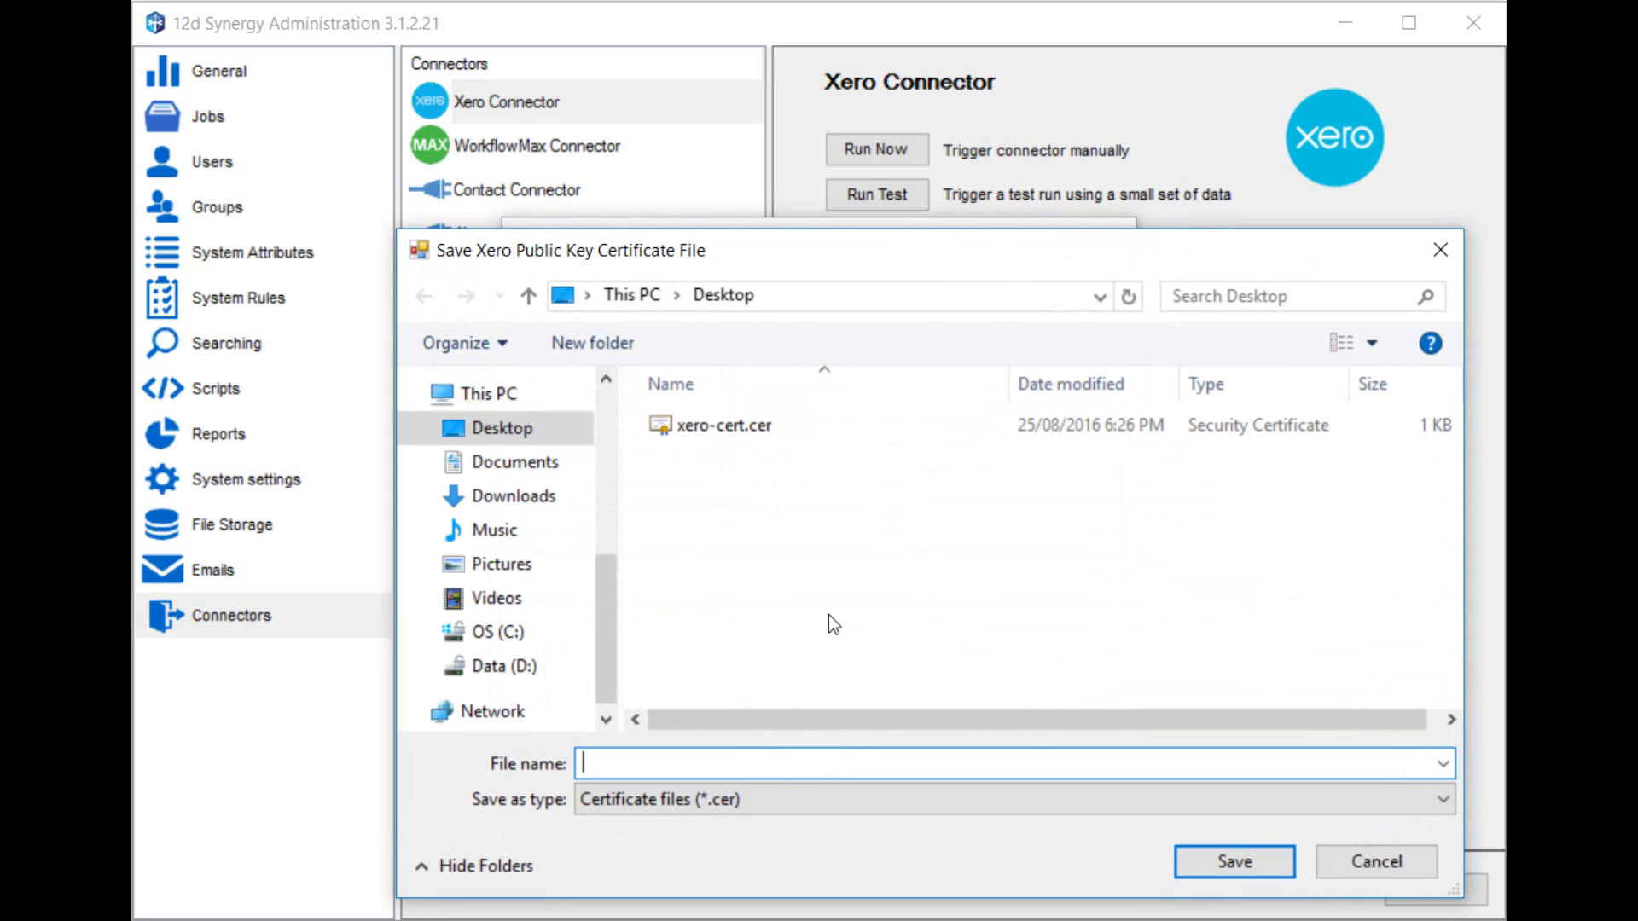
pyautogui.click(748, 438)
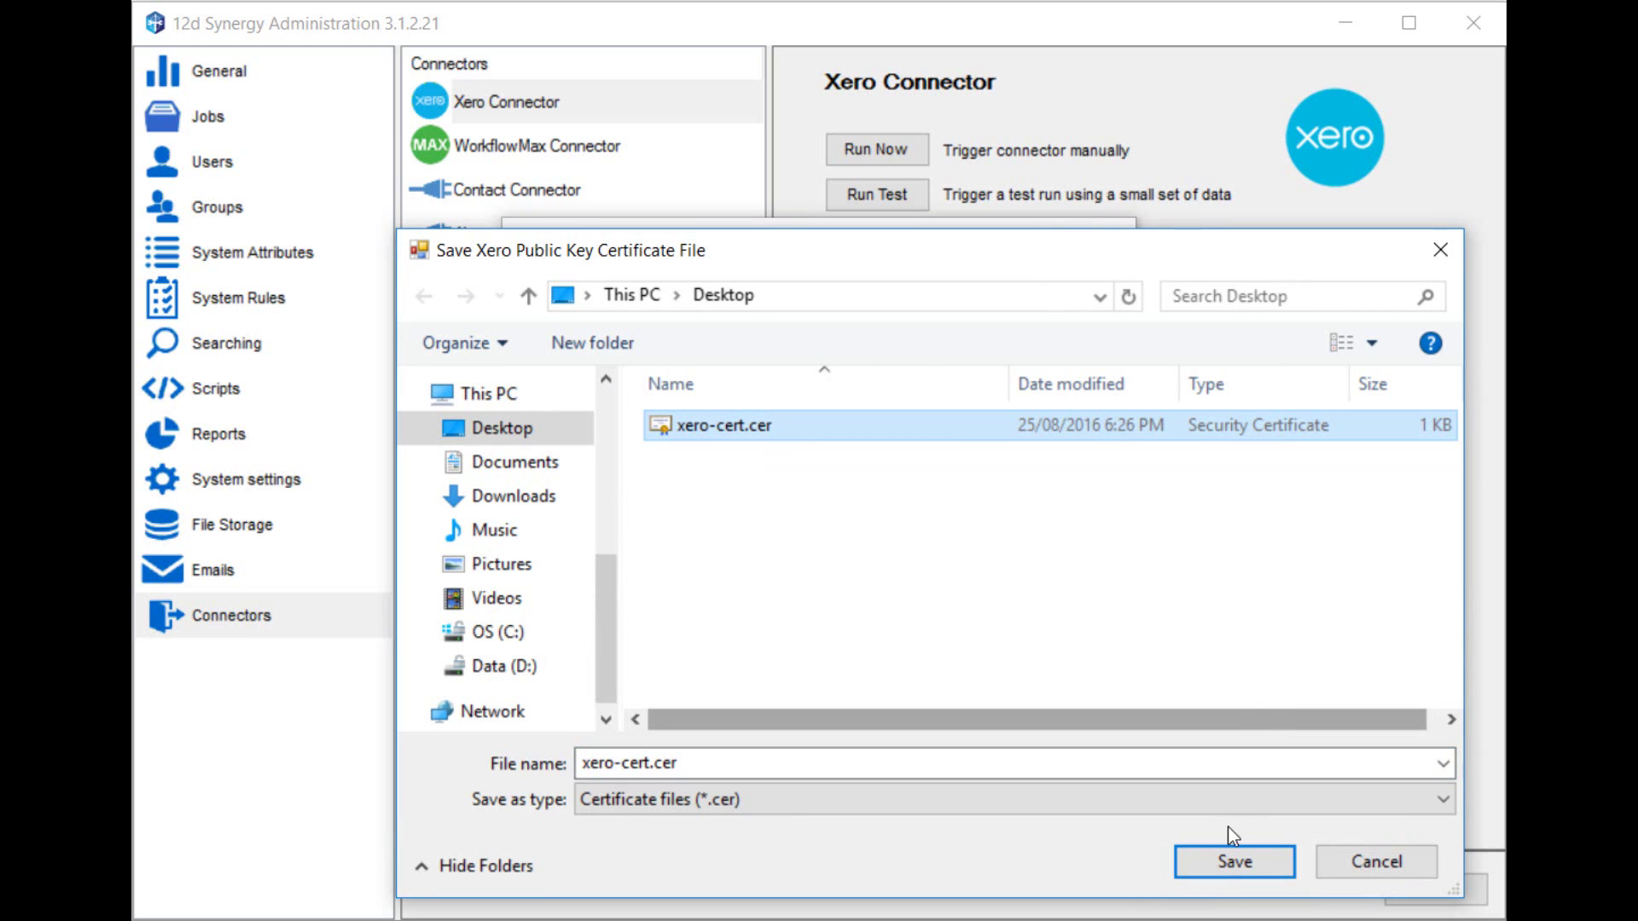
pyautogui.click(1223, 863)
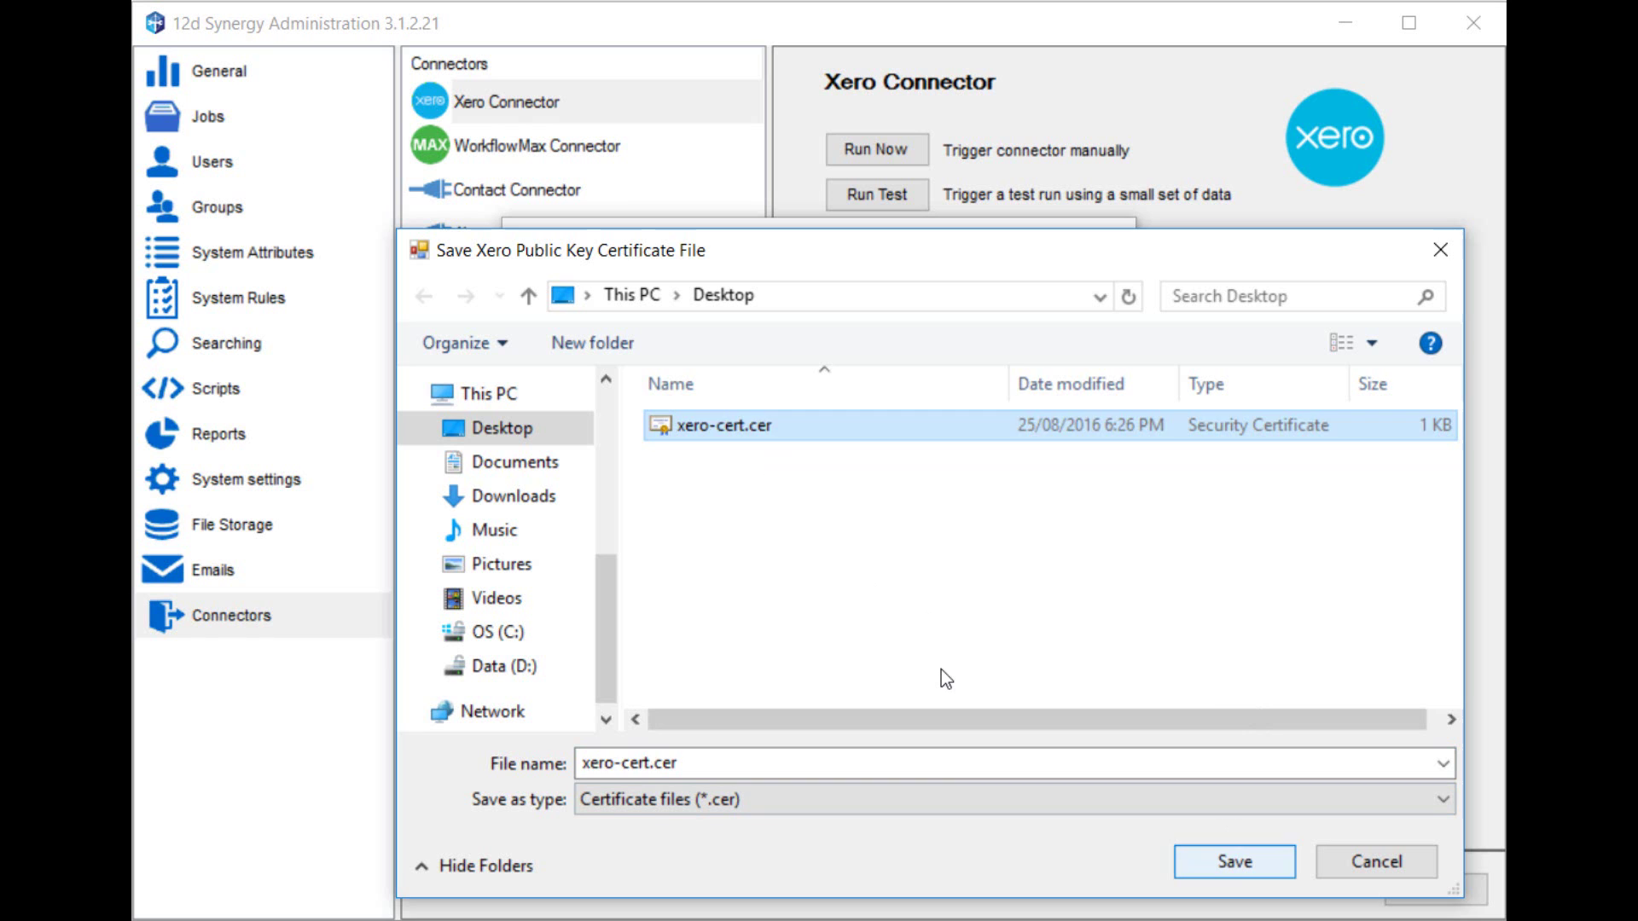
pyautogui.click(967, 490)
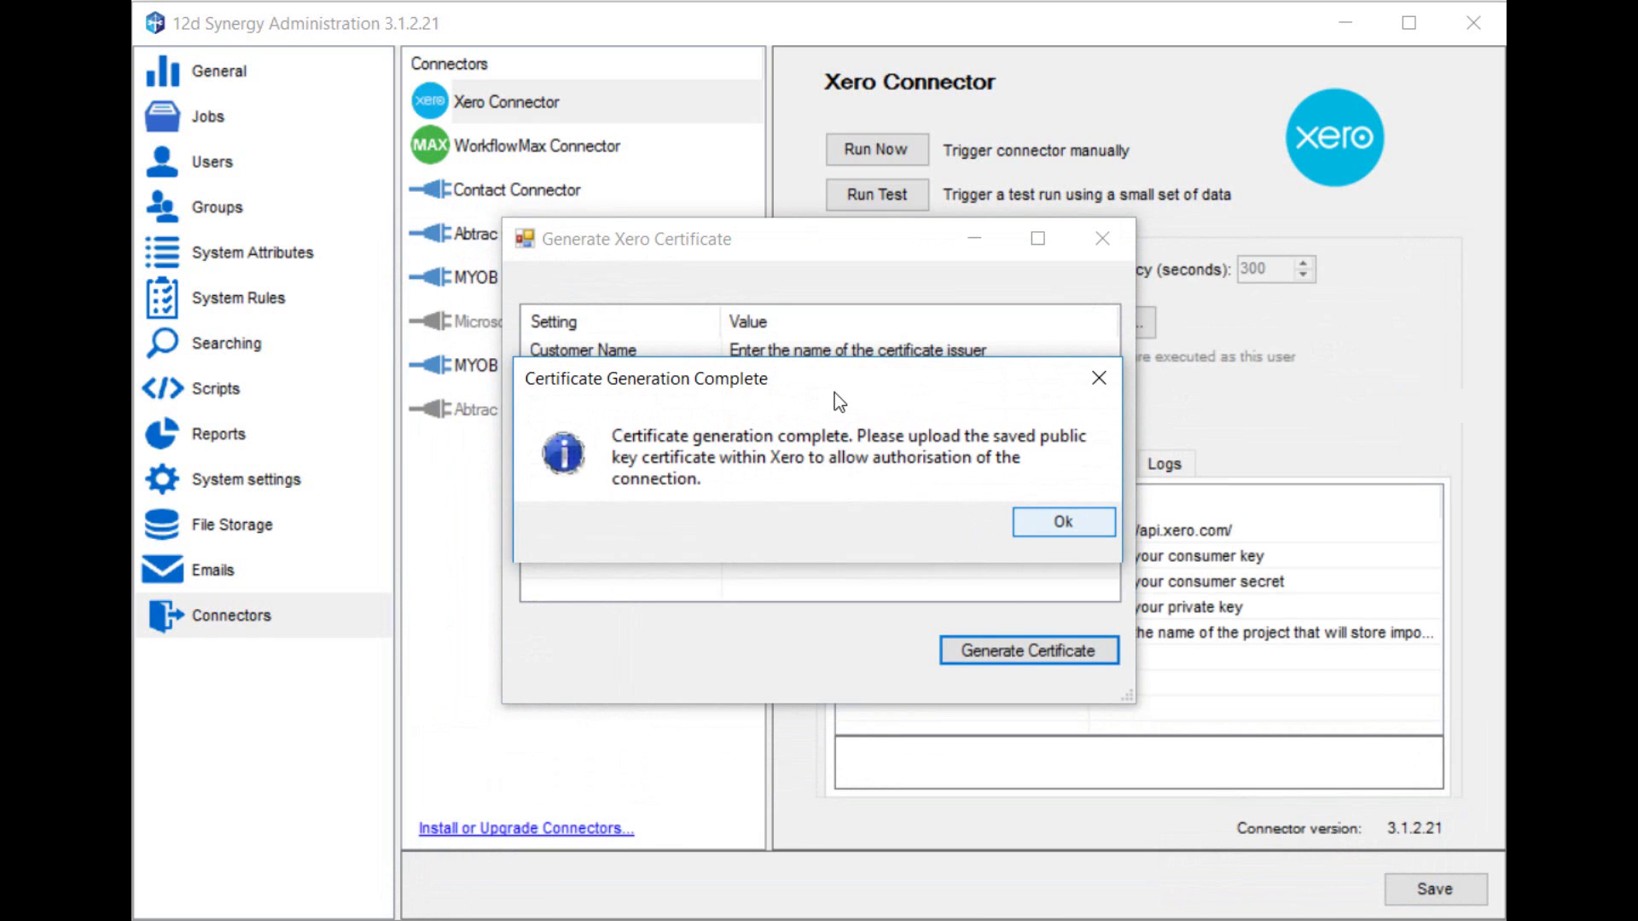
pyautogui.click(1095, 526)
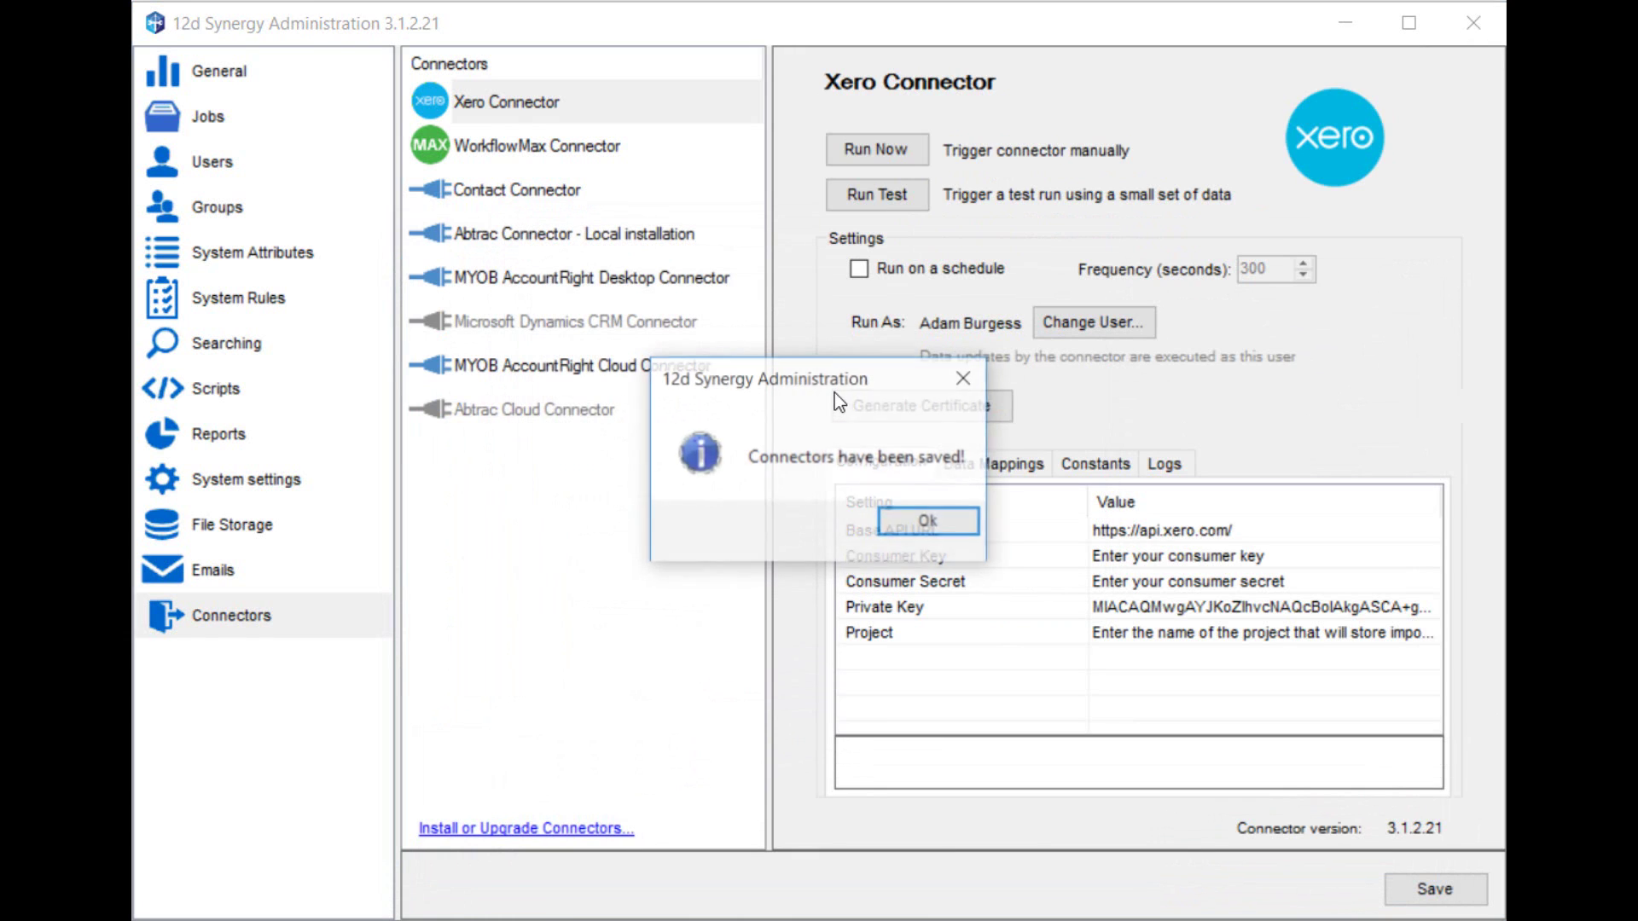
pyautogui.press('Return')
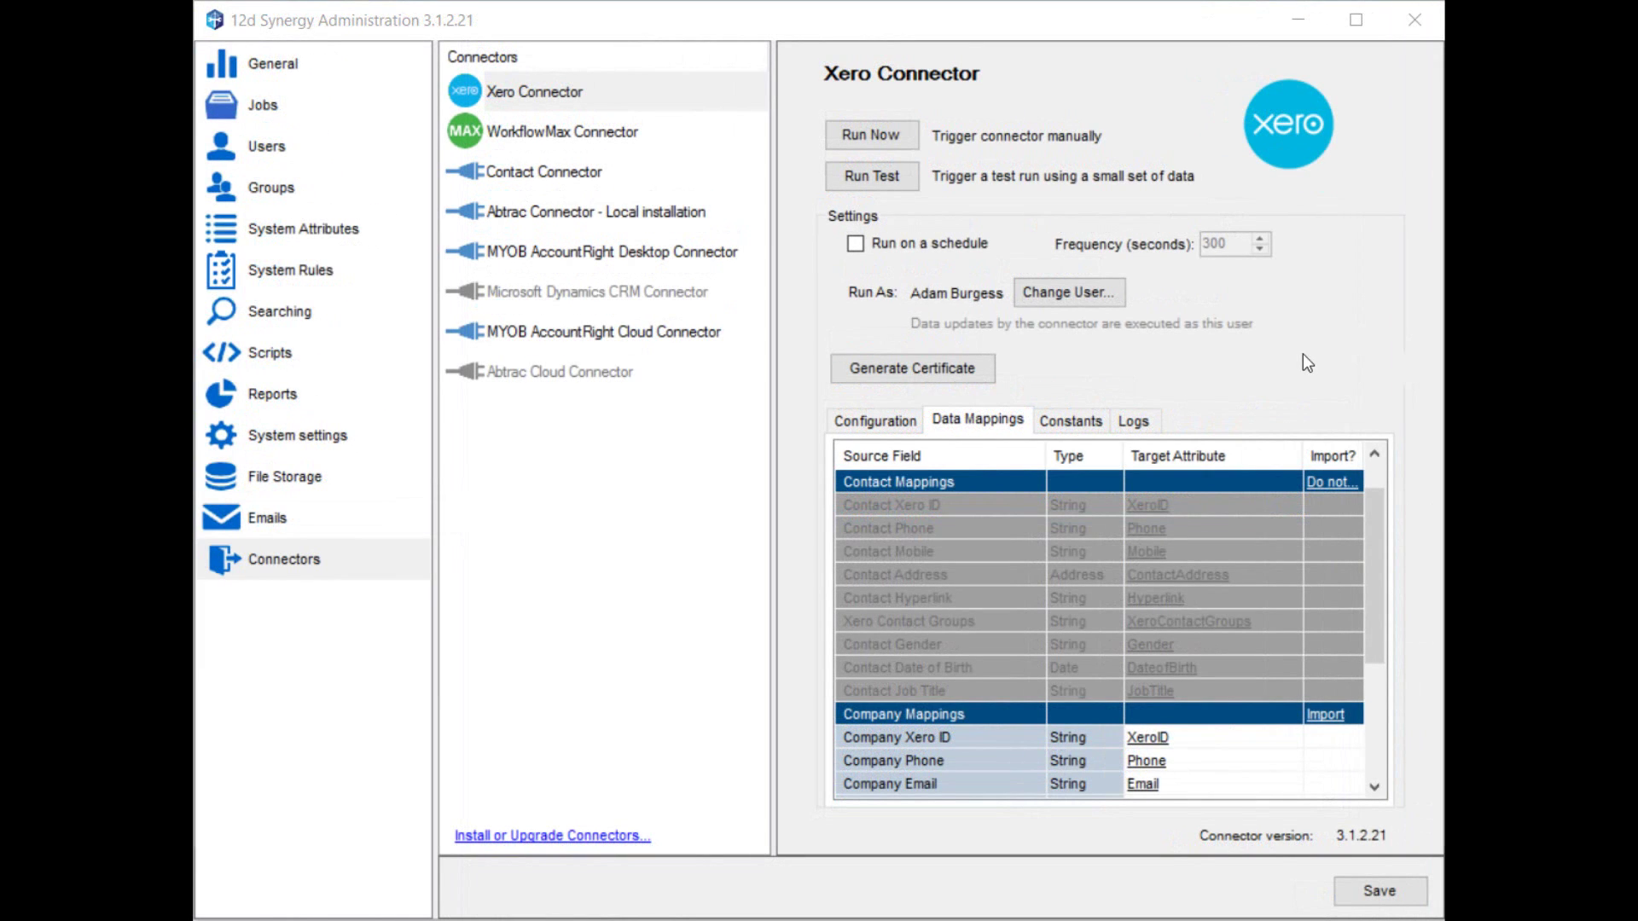
# Bring up the Map Company Phone dialog from the Company Phone row's Target Attribute cell.
pyautogui.click(1190, 761)
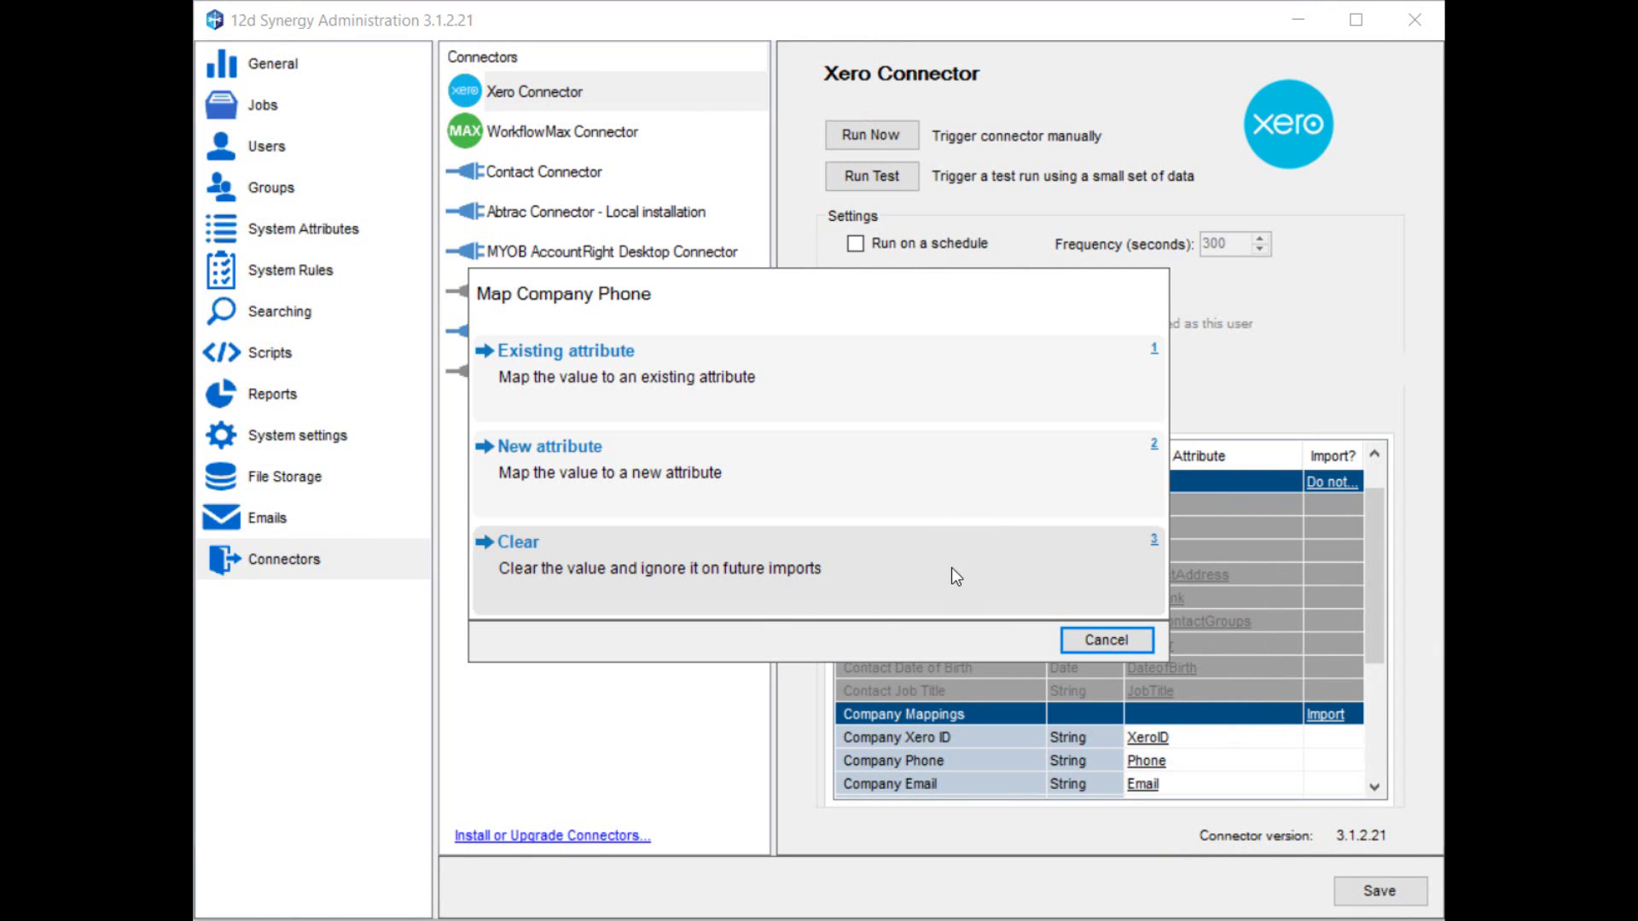
# Cancel the Company Phone remapping and keep Company Mappings set to Import.
pyautogui.click(1112, 637)
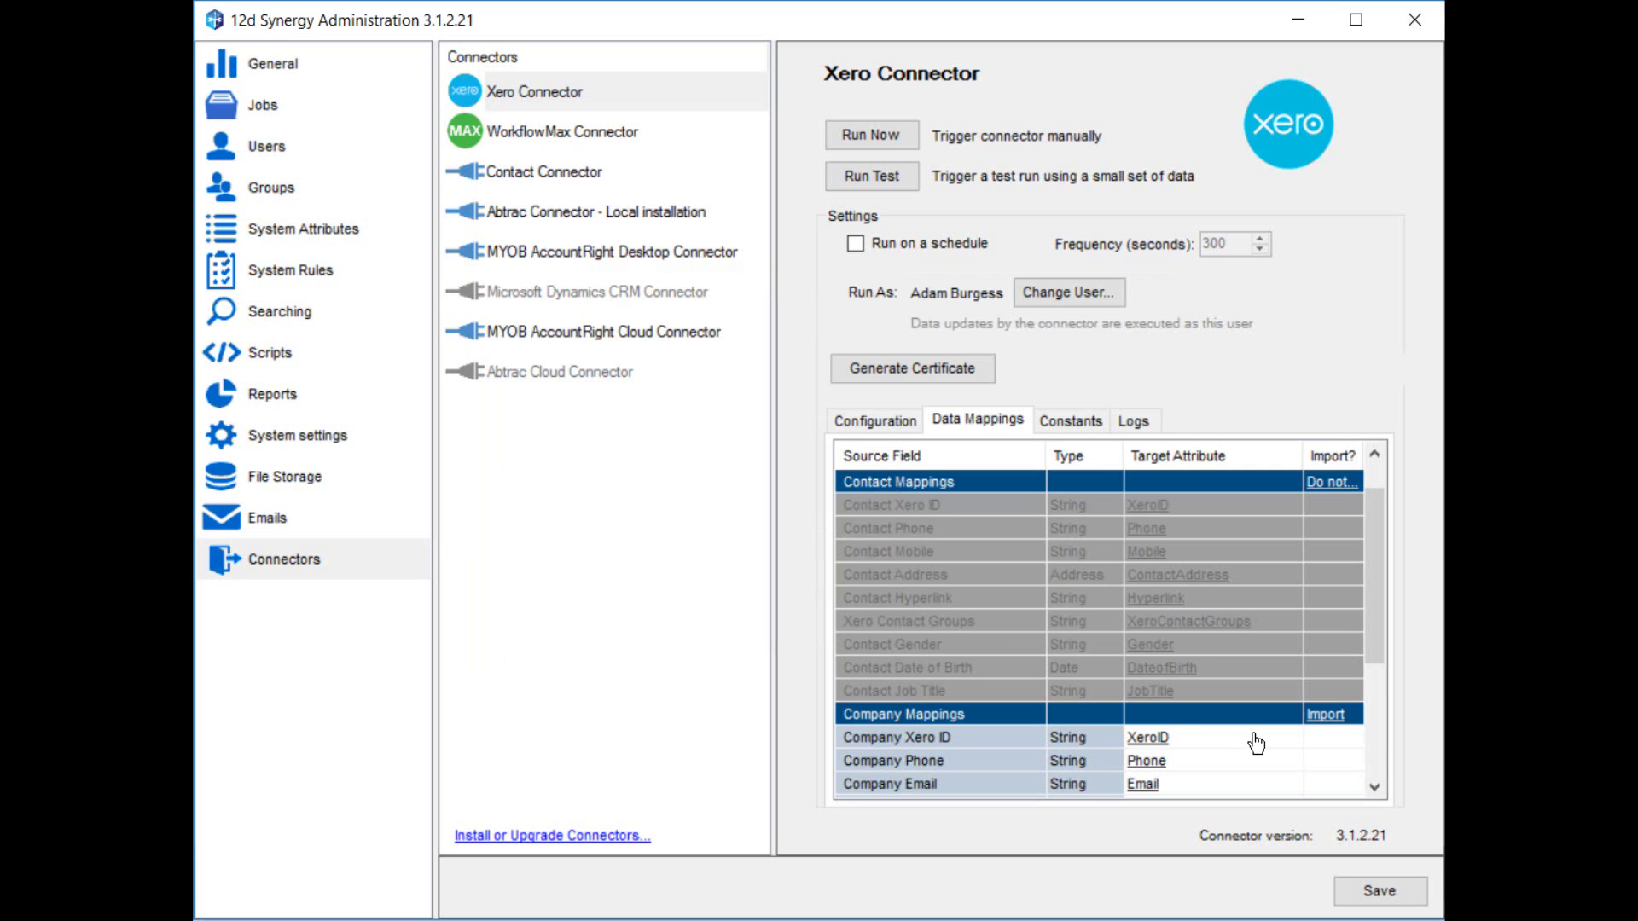
pyautogui.click(1327, 718)
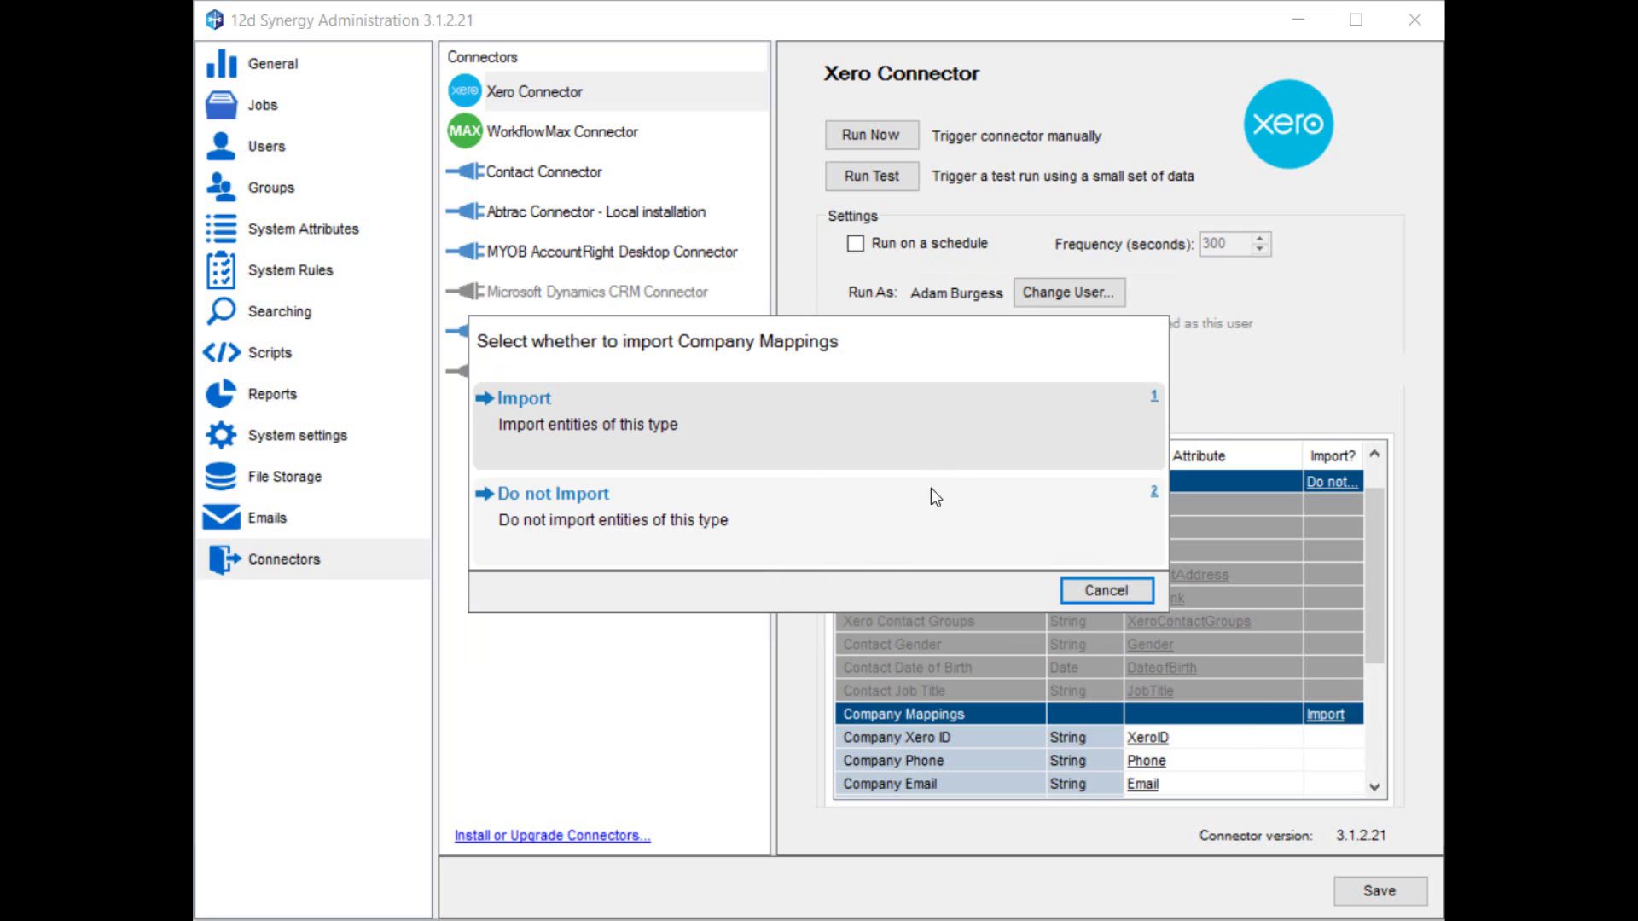
pyautogui.click(896, 458)
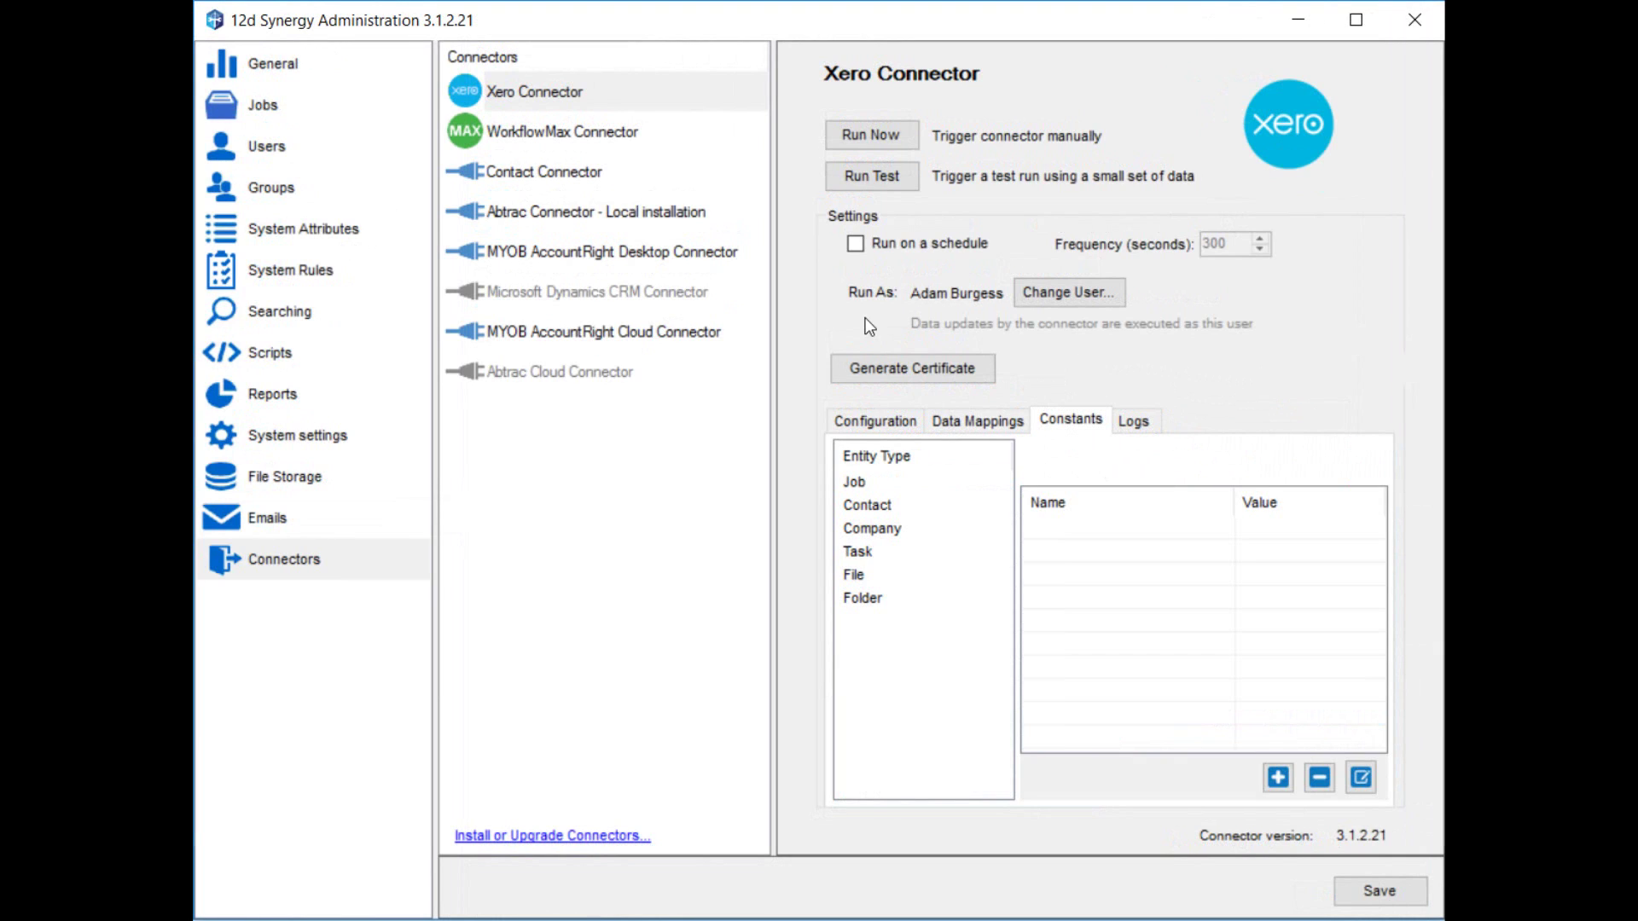
# Add the existing From attribute as a Job constant with the value 'test'.
pyautogui.click(891, 485)
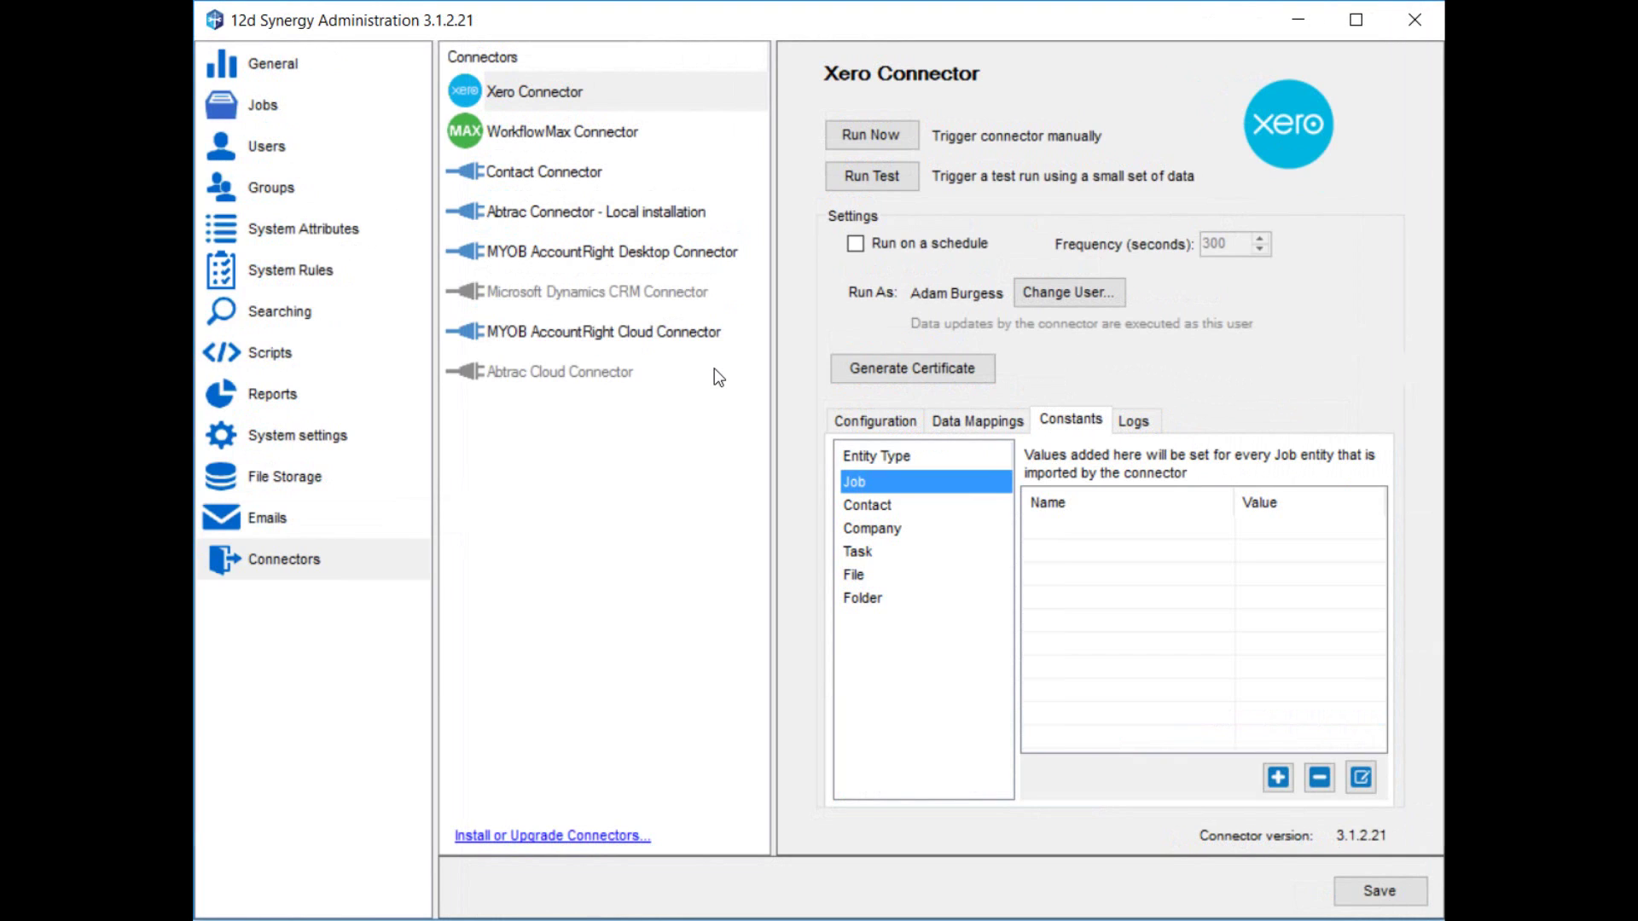
pyautogui.click(1277, 777)
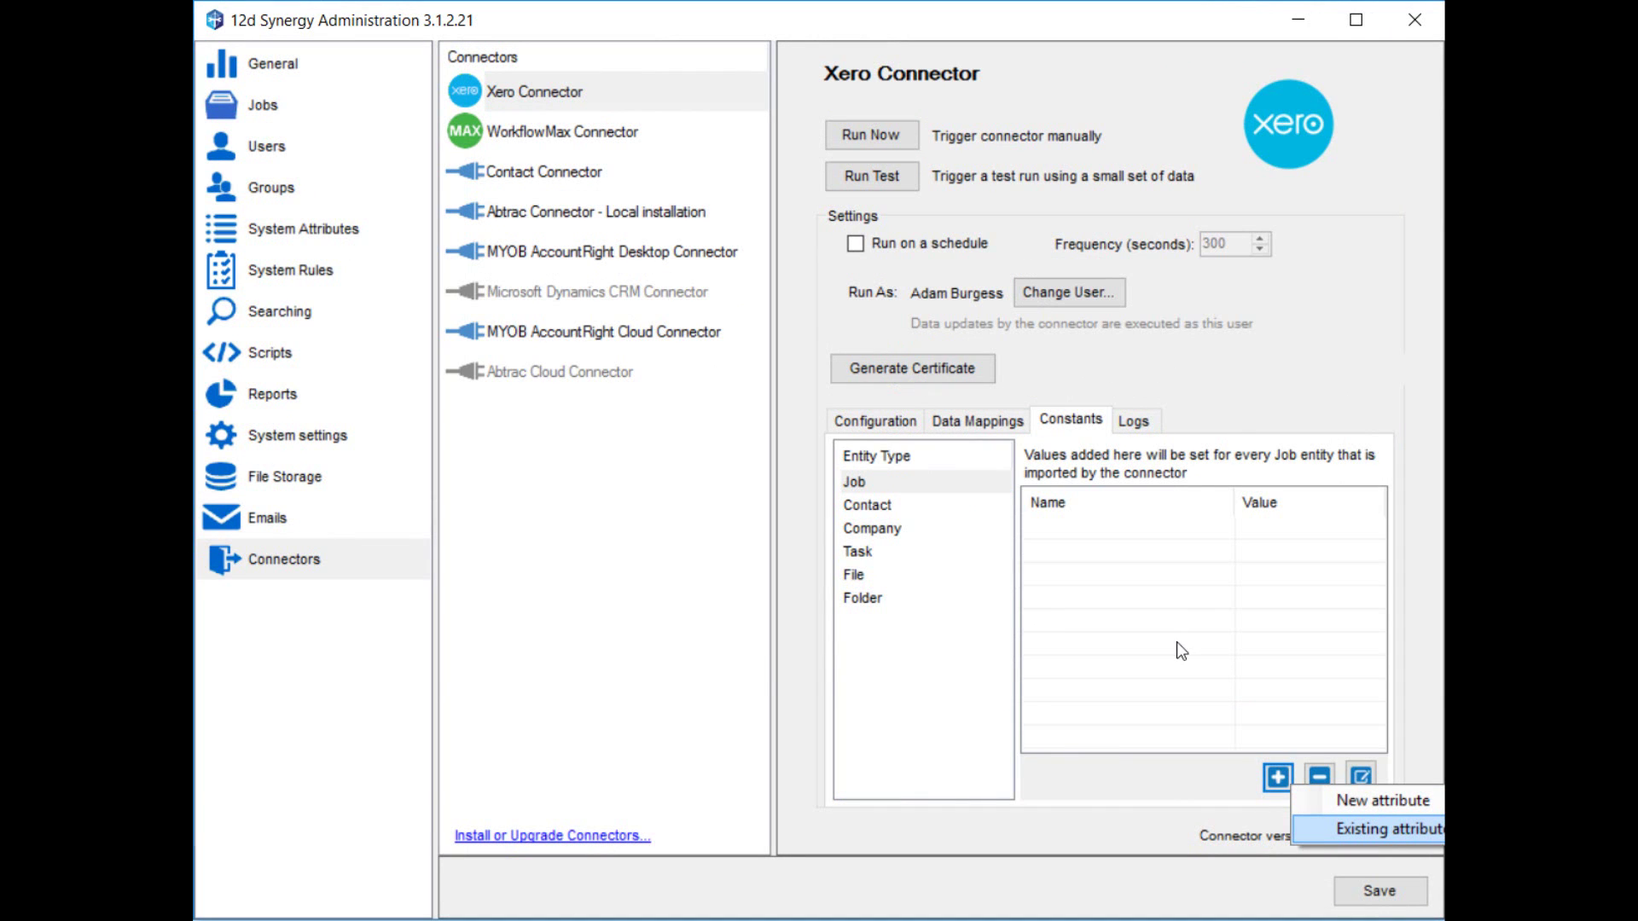
pyautogui.press('Return')
pyautogui.click(1143, 316)
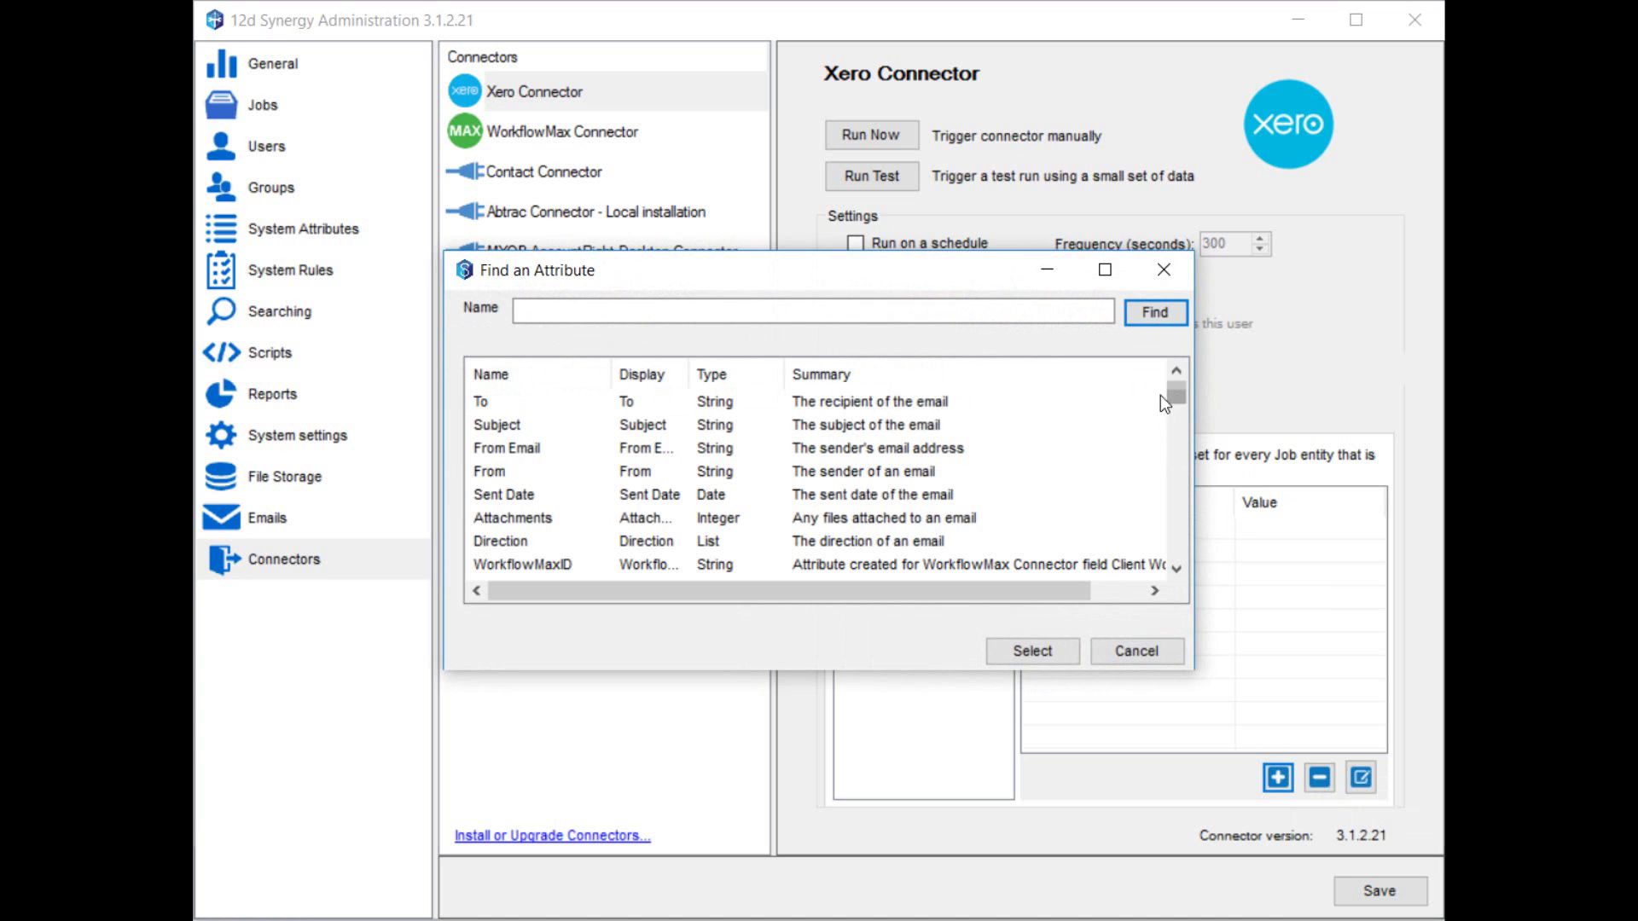
pyautogui.click(679, 472)
pyautogui.click(1032, 650)
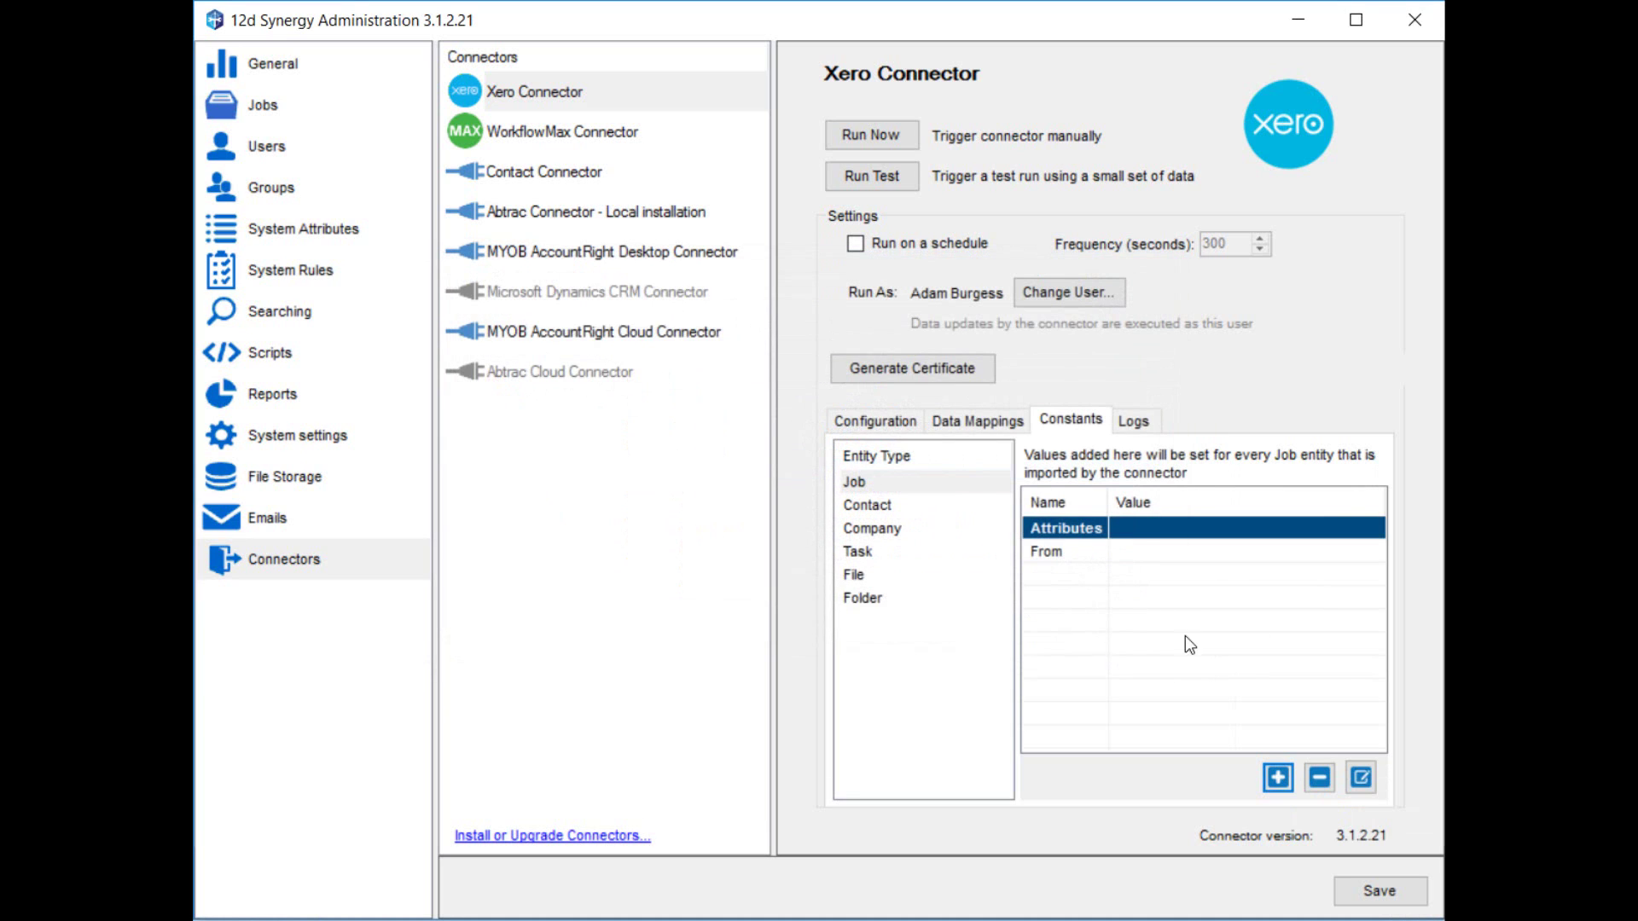
pyautogui.click(1181, 548)
pyautogui.write('test')
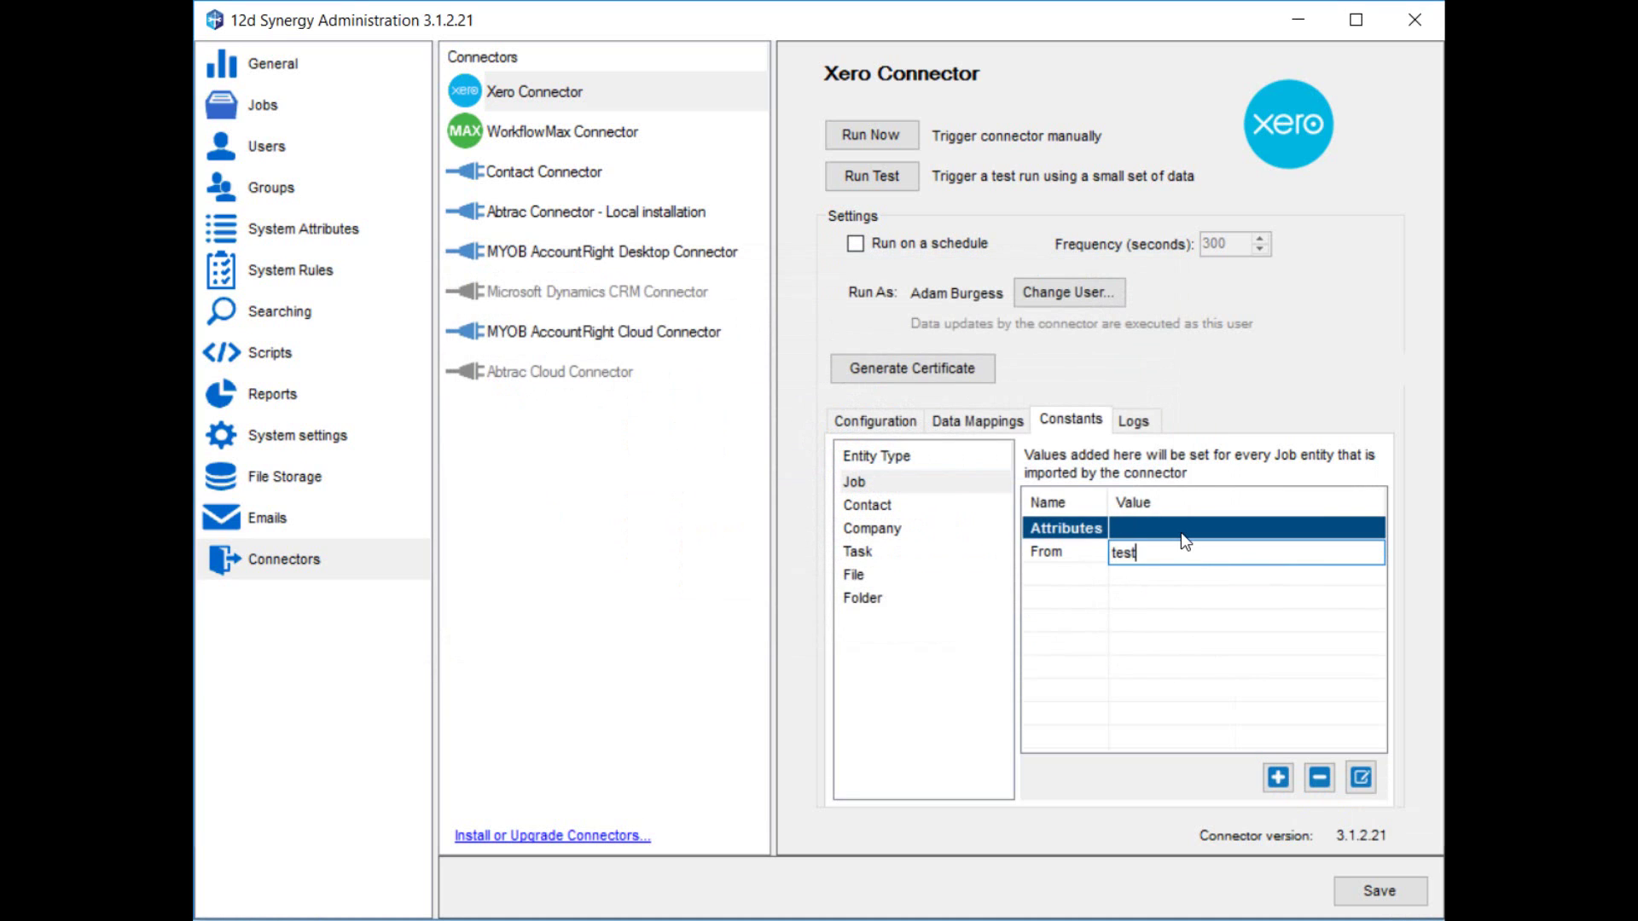
pyautogui.press('Return')
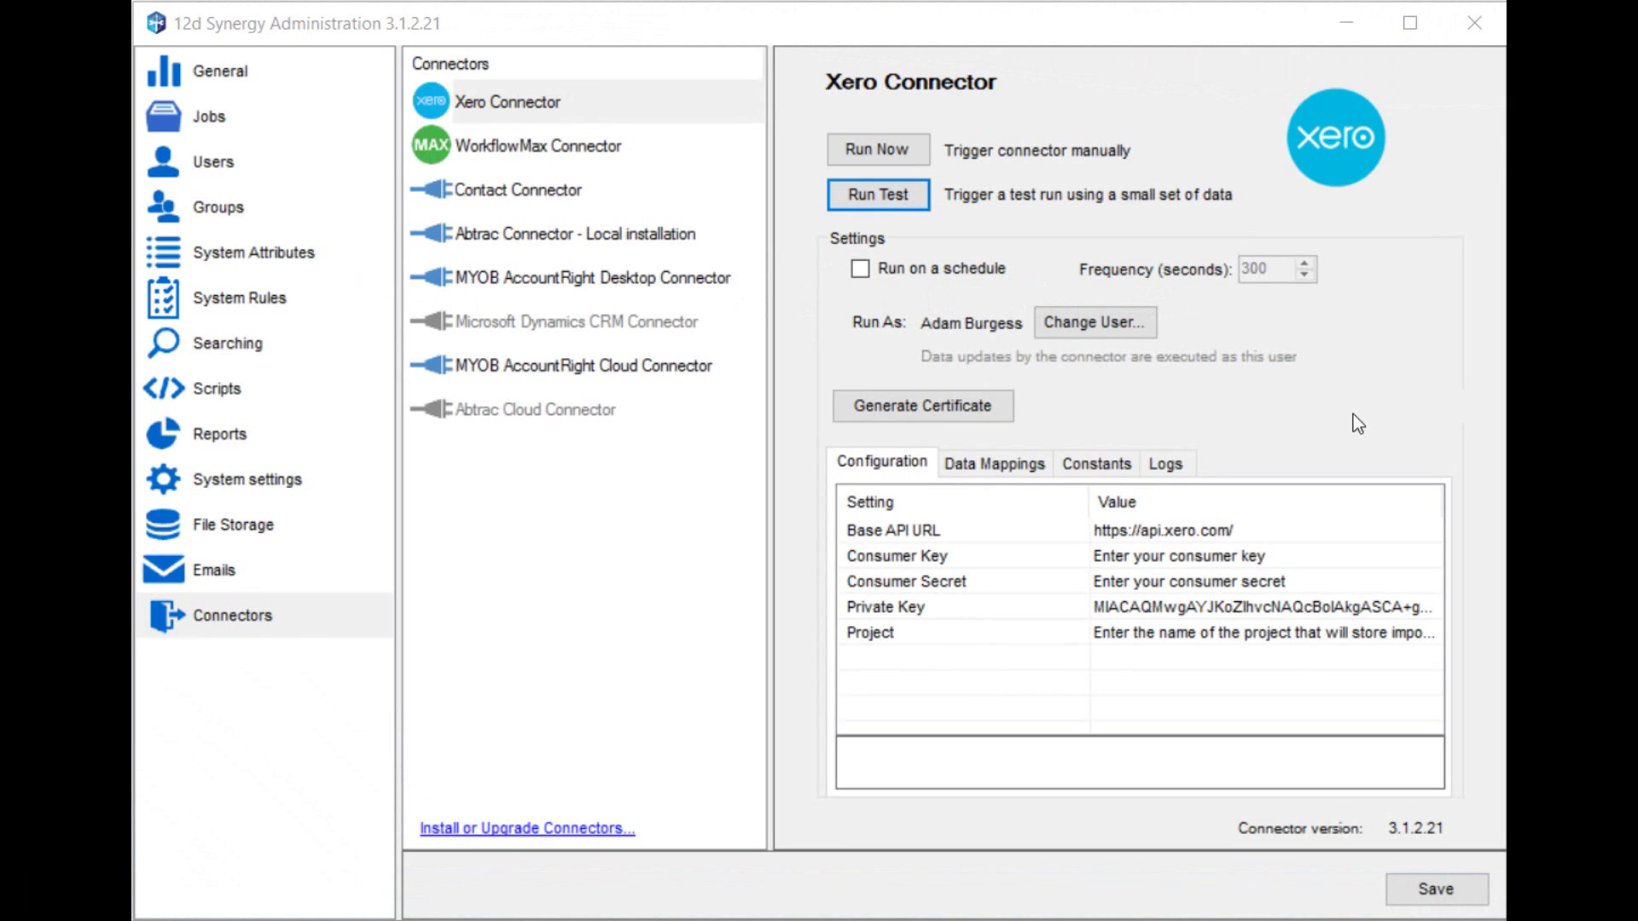
# Start a connector test run and confirm it with Run in Connector Test Settings.
pyautogui.click(893, 193)
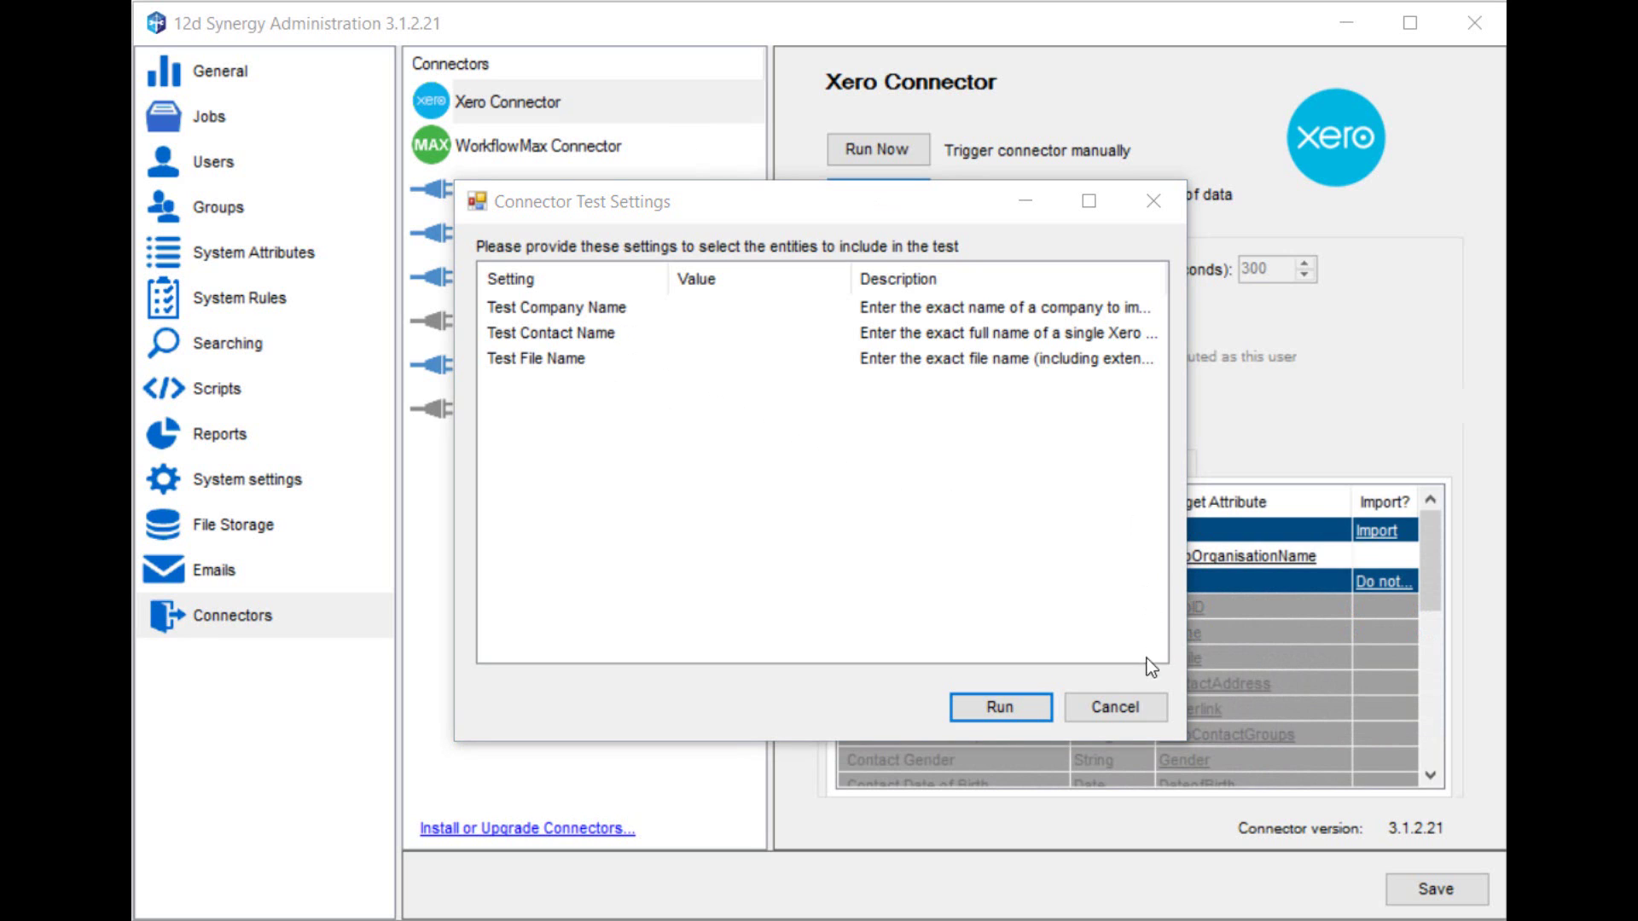
pyautogui.click(873, 548)
pyautogui.click(1135, 704)
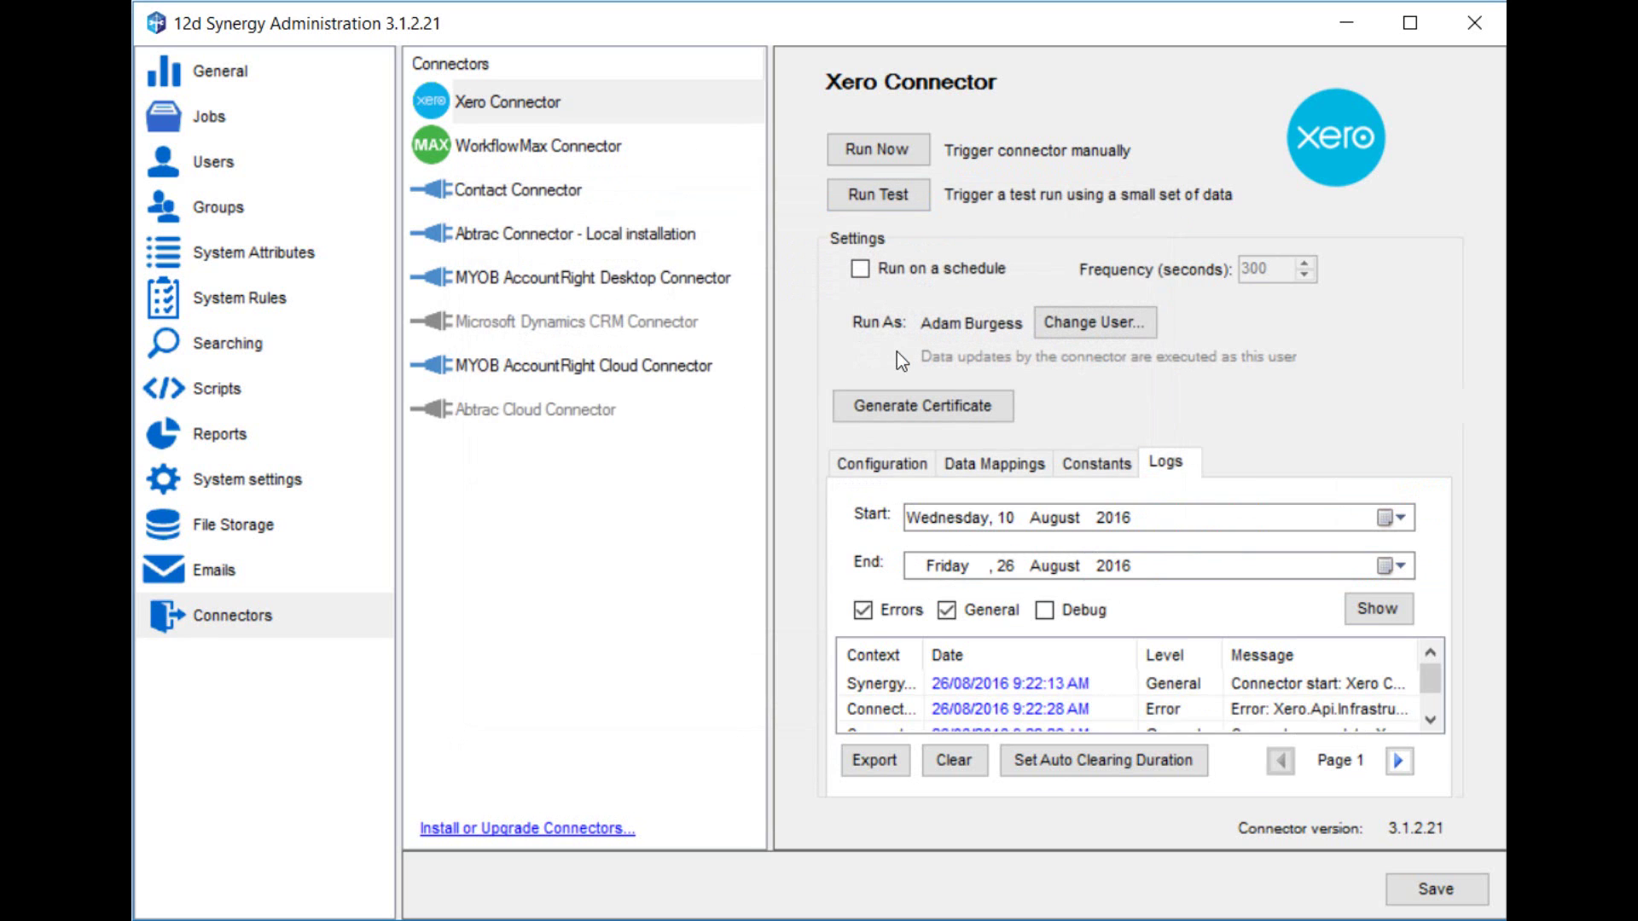
pyautogui.click(1379, 611)
pyautogui.doubleClick(1176, 682)
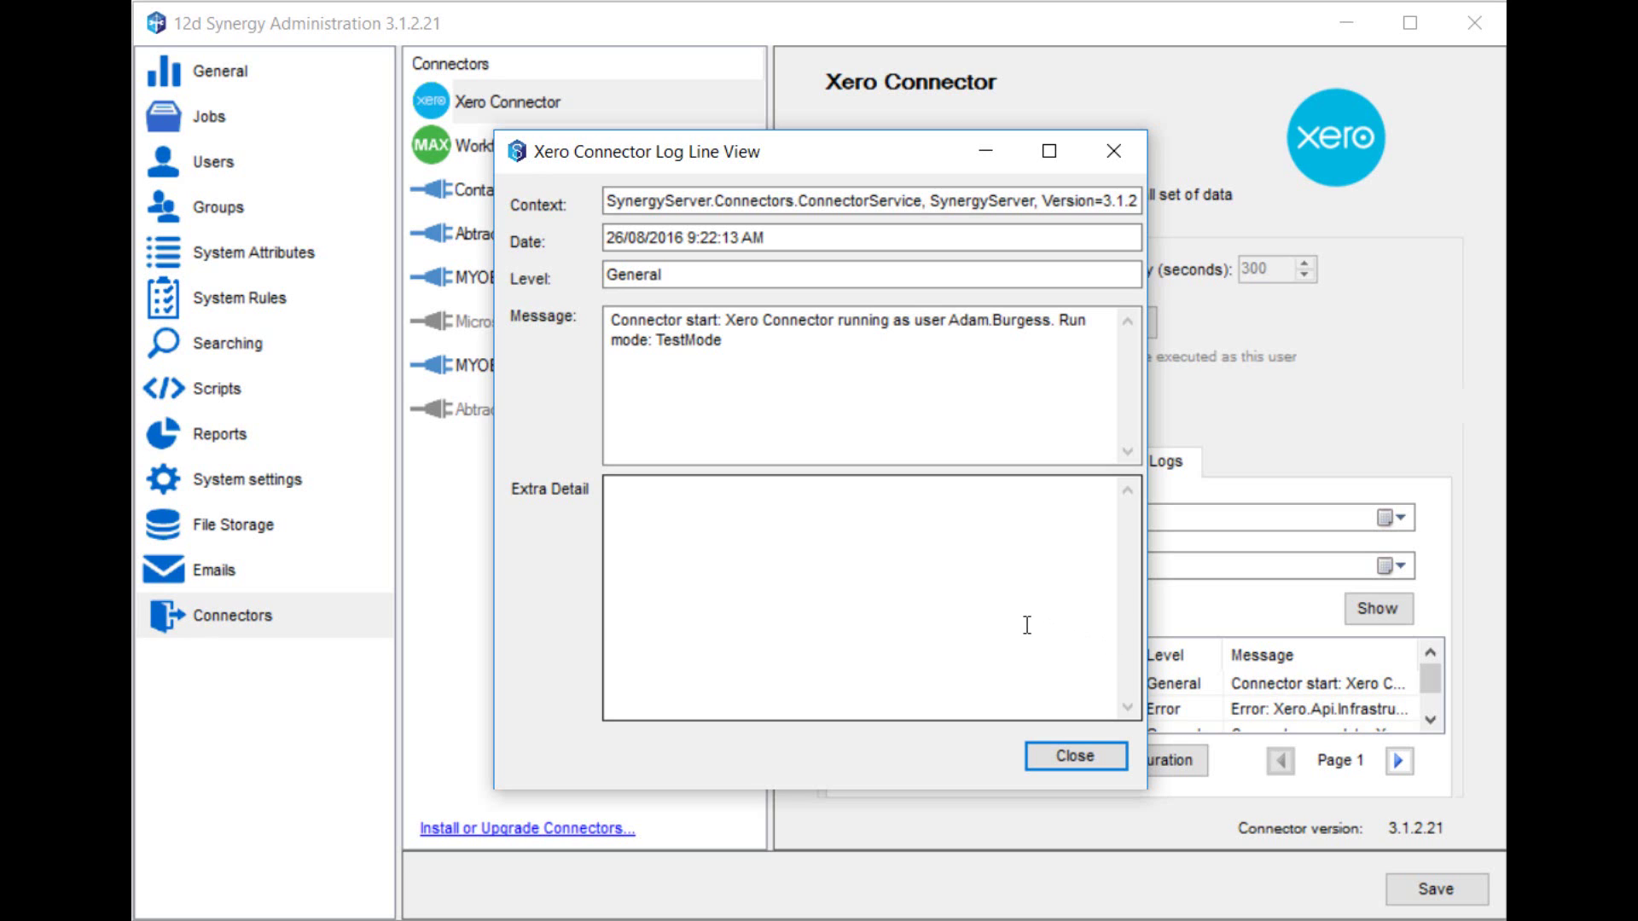
pyautogui.press('Return')
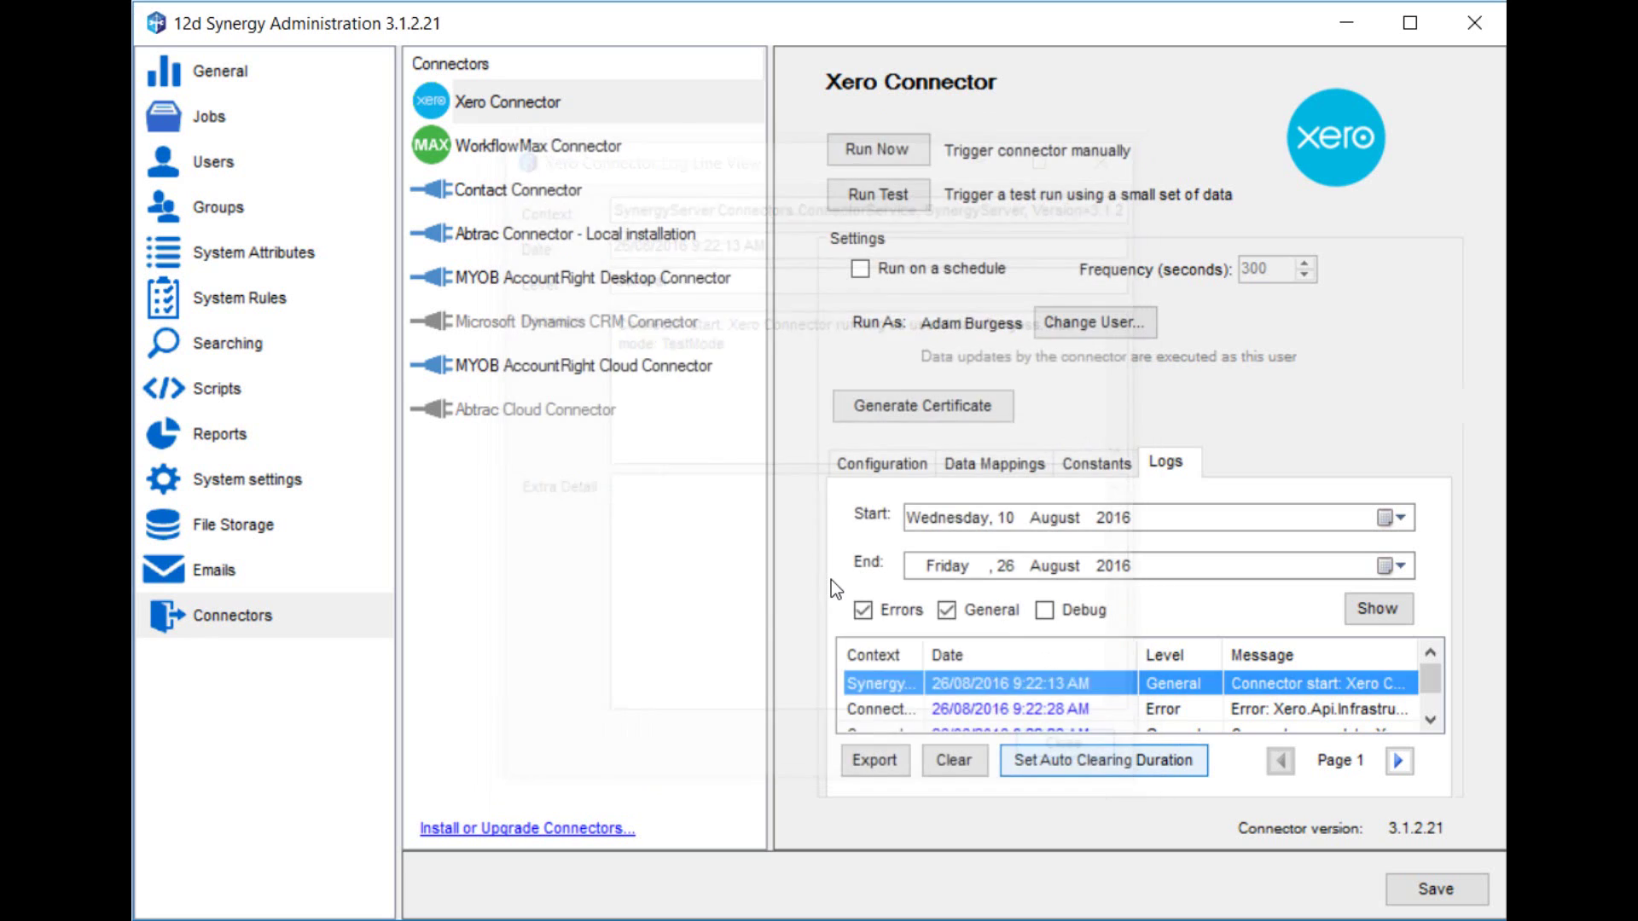